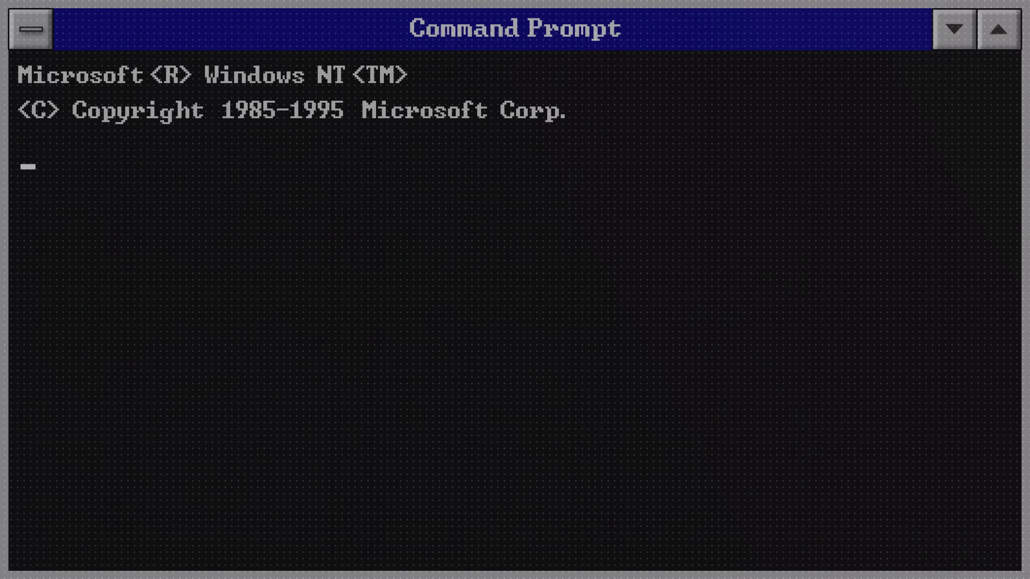
- Enter NTtoNow.exe after the C:\ prompt
type("NTtoNow.ex")
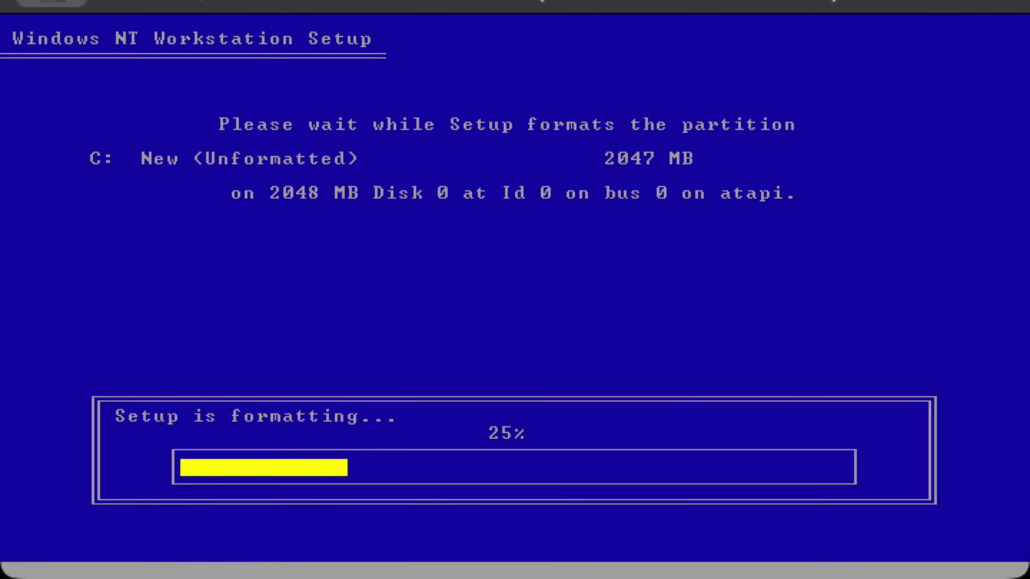
- Accept the default install folder and restart, then accept the default name, computer, administrator and repair-disk pages
key("Return")
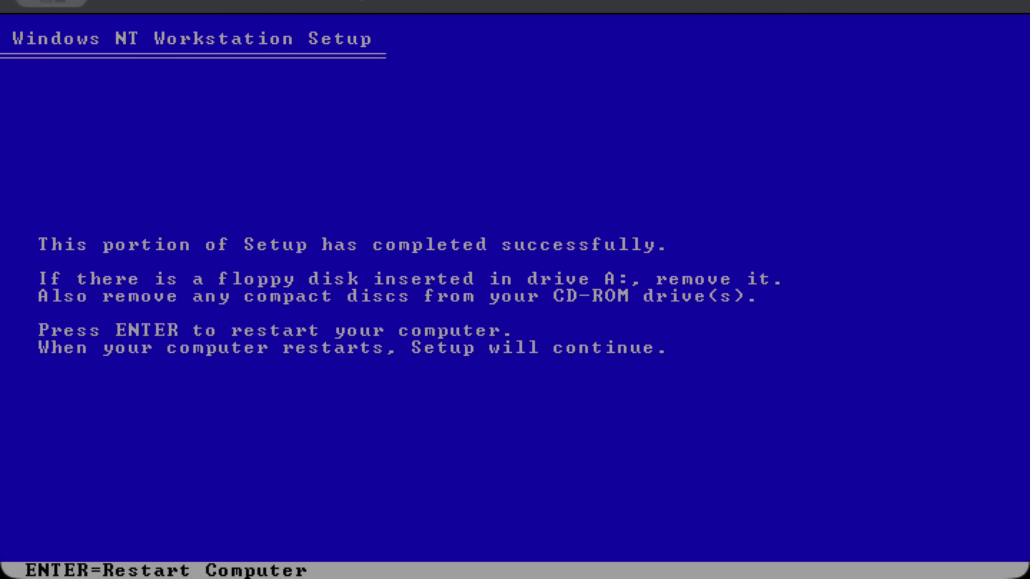
key("Return")
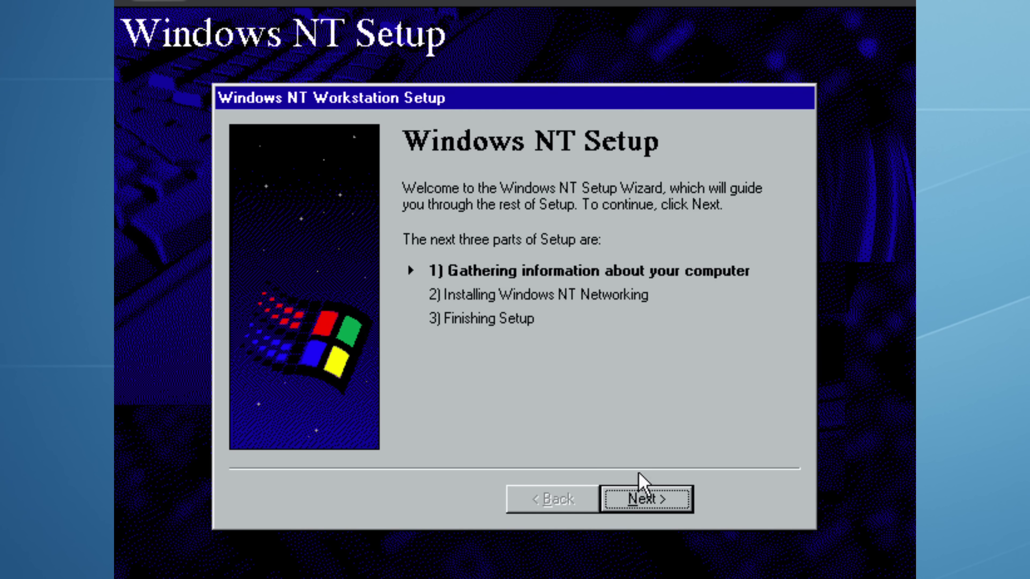
left_click(645, 497)
left_click(659, 500)
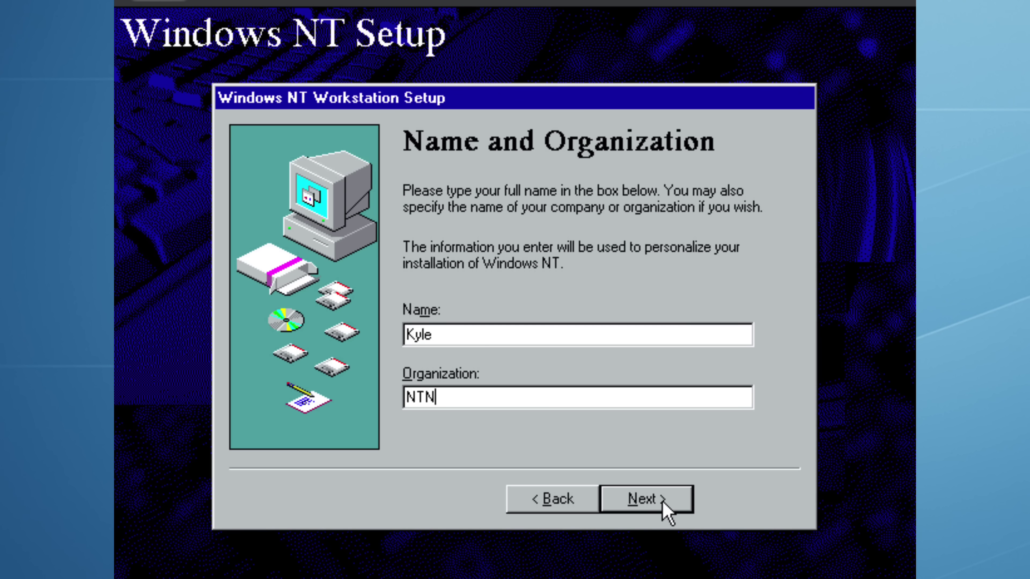
left_click(663, 503)
left_click(663, 503)
left_click(664, 505)
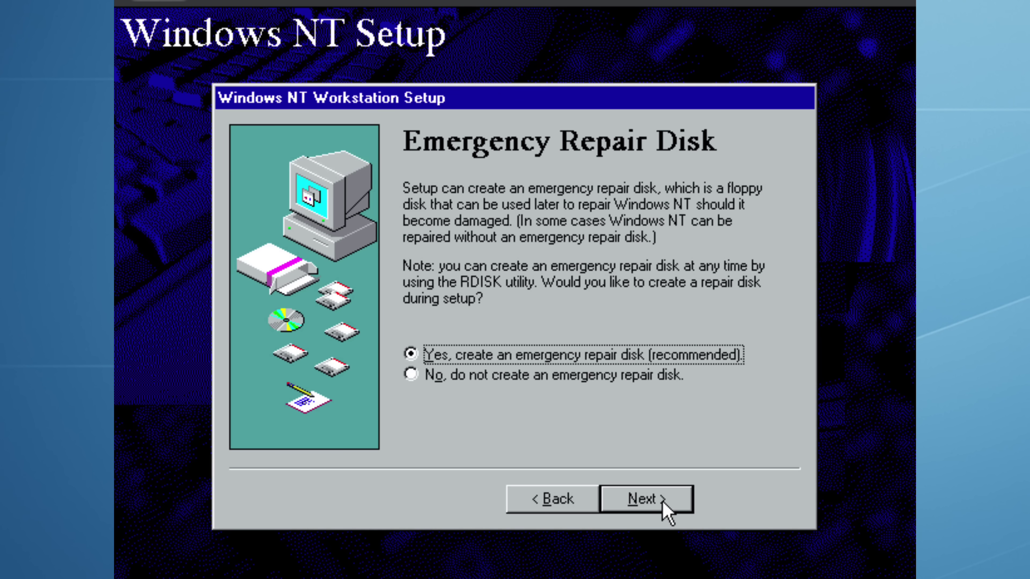
left_click(663, 507)
- Keep the default components, install without a network, and finish the date and time settings
left_click(657, 501)
left_click(662, 505)
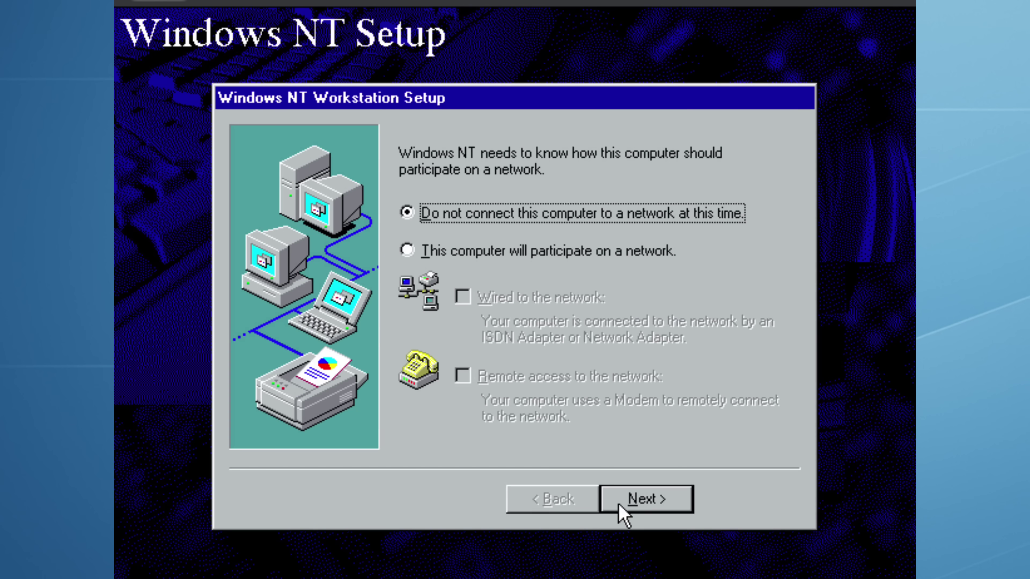
left_click(618, 506)
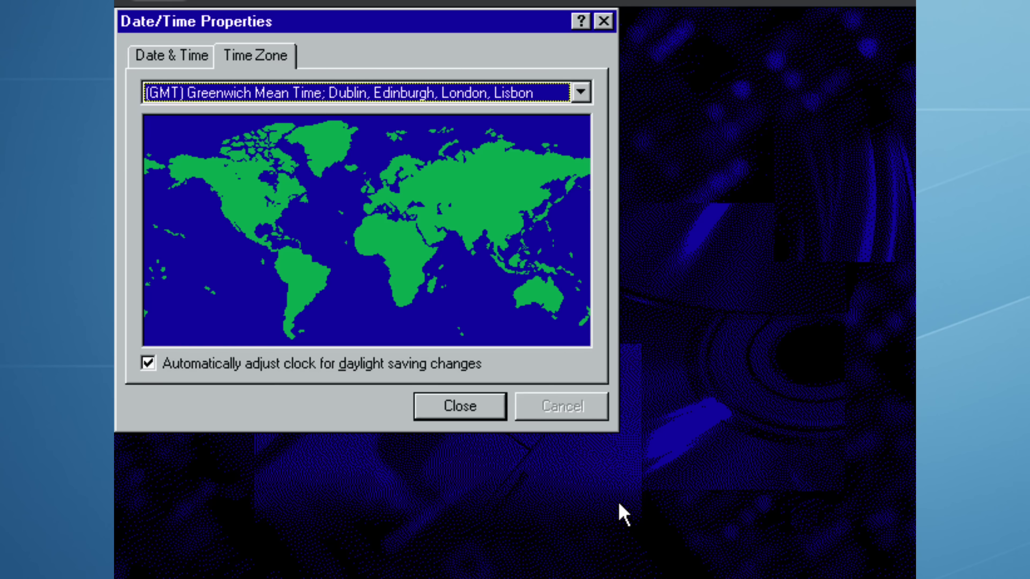
left_click(449, 406)
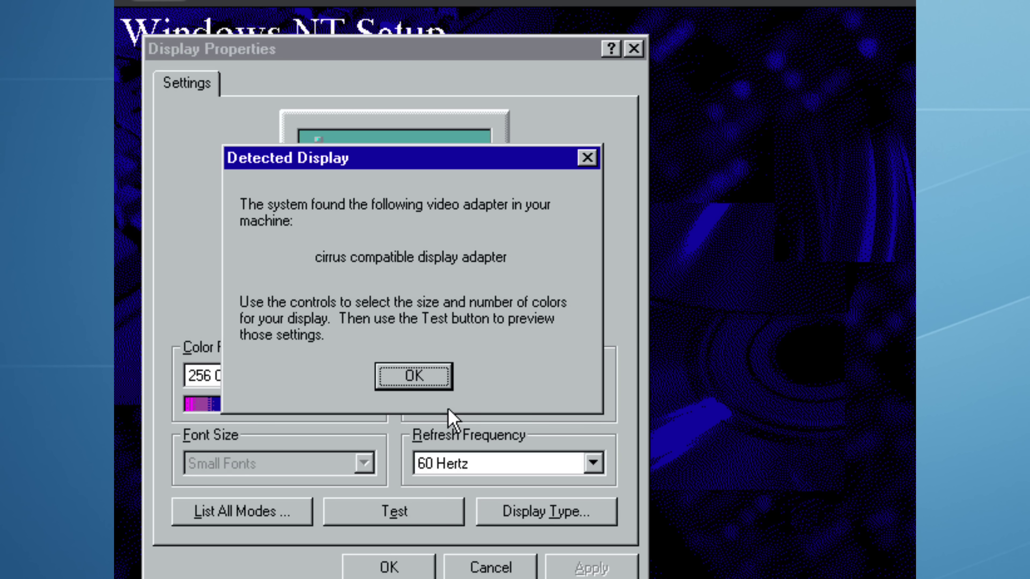
- Set the desktop area to 800 by 600, test it, and keep the display settings
left_click(440, 376)
left_click(492, 378)
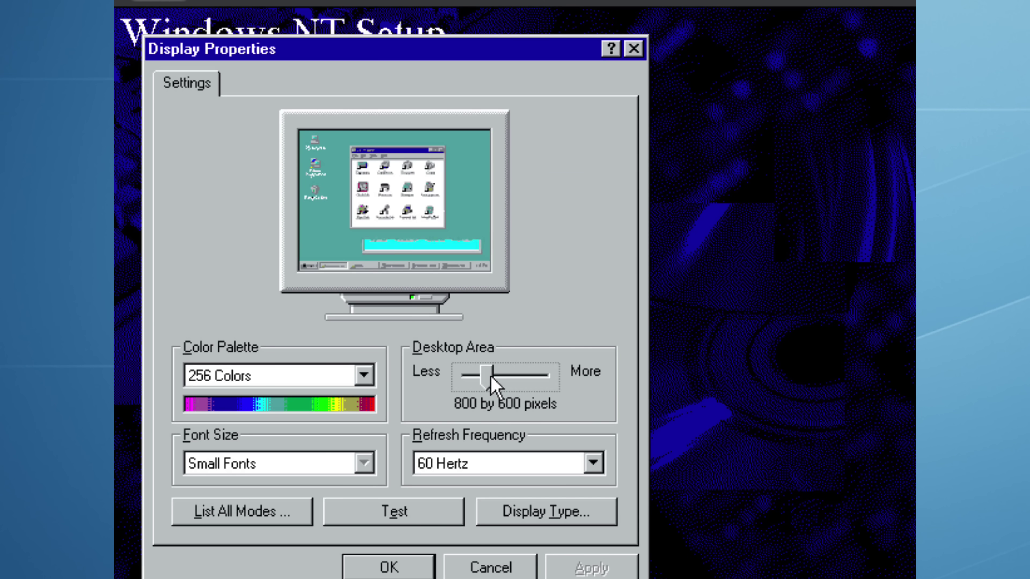
left_click(416, 513)
key("Return")
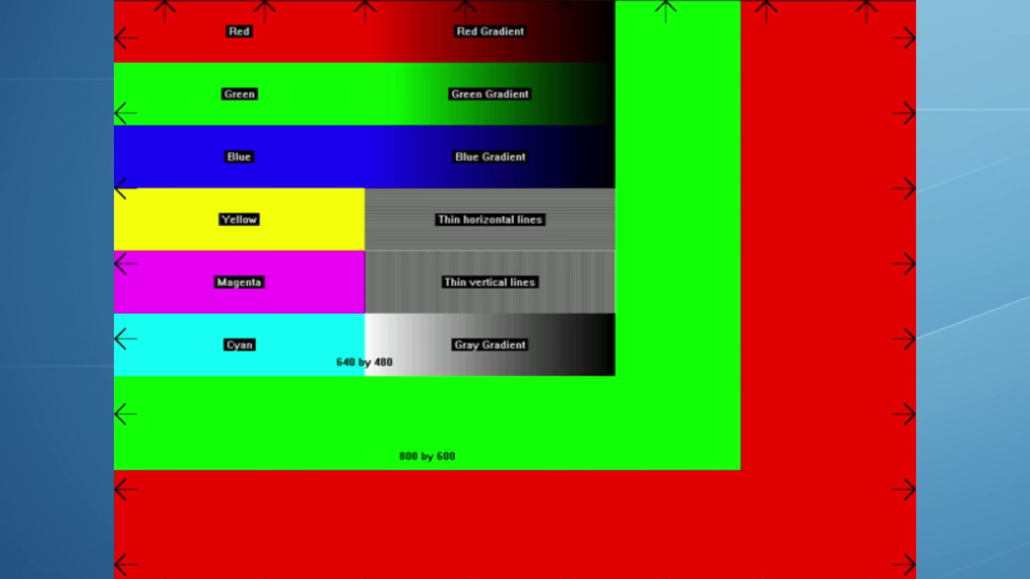
left_click(479, 370)
key("Return")
left_click(411, 566)
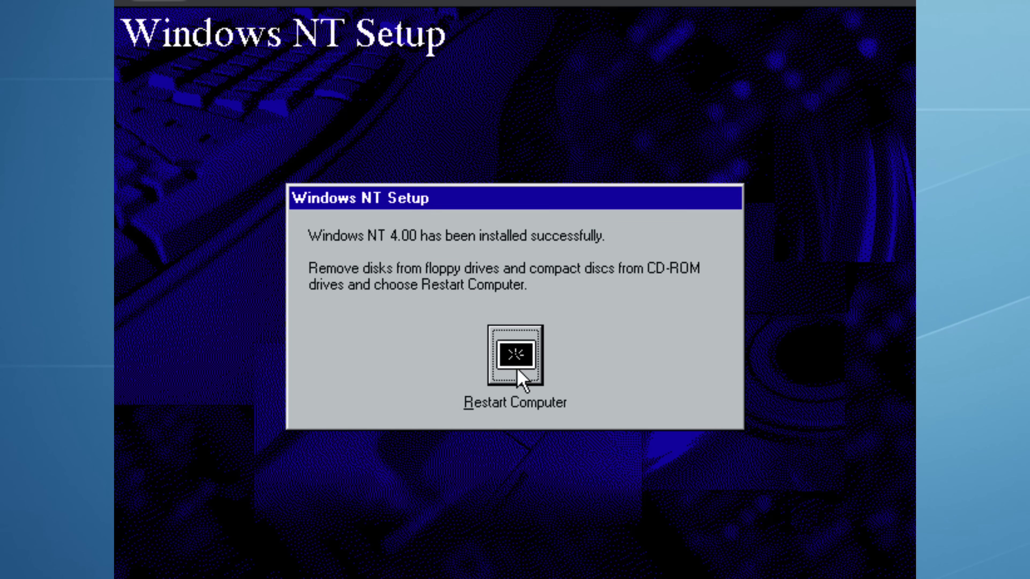
- Restart the computer and boot Windows NT Workstation from the OS Loader menu
left_click(518, 375)
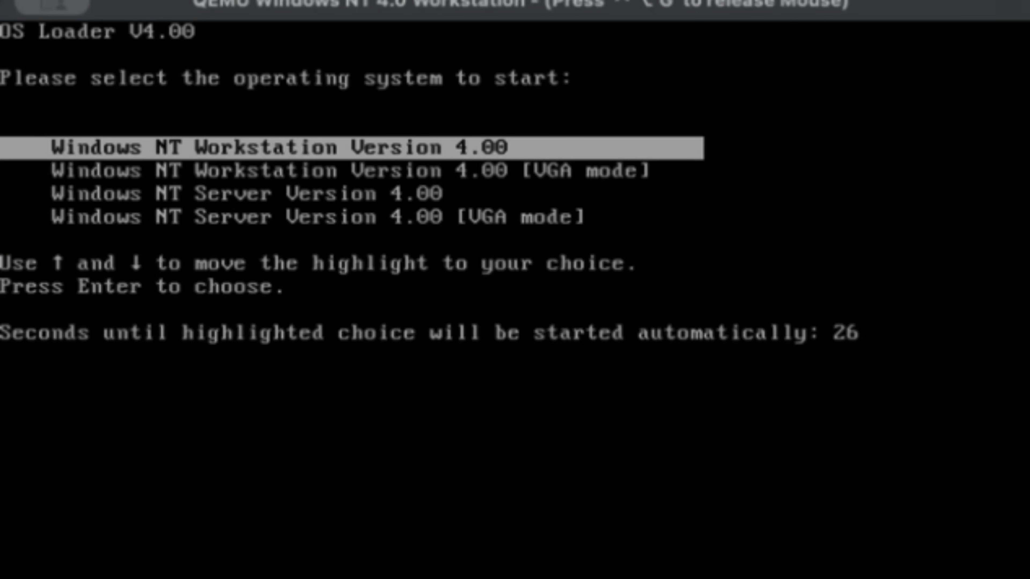
key("Return")
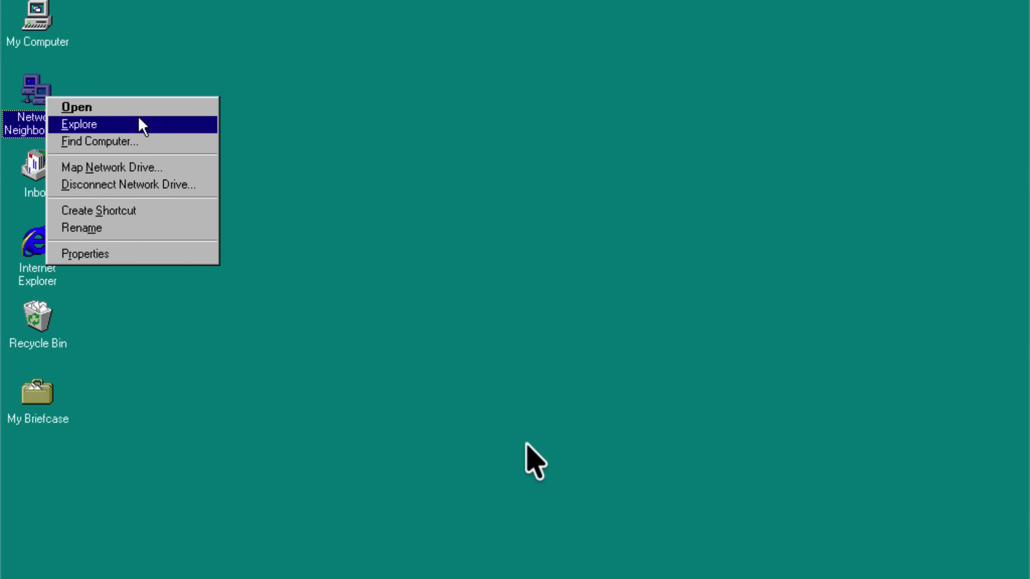
- Add the AMD PCNET Family Ethernet Adapter in Network Properties
left_click(178, 253)
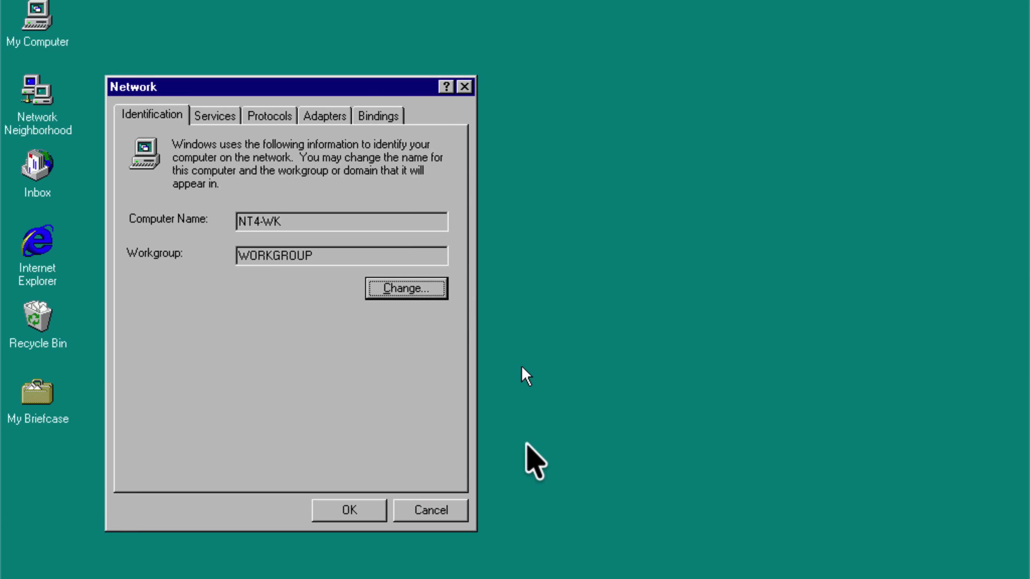
left_click(326, 118)
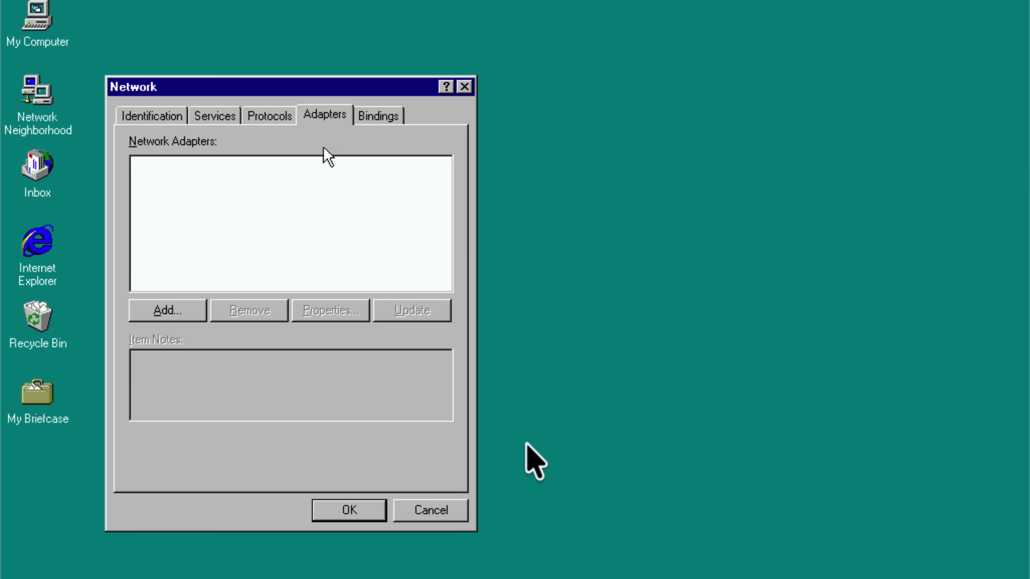
left_click(166, 310)
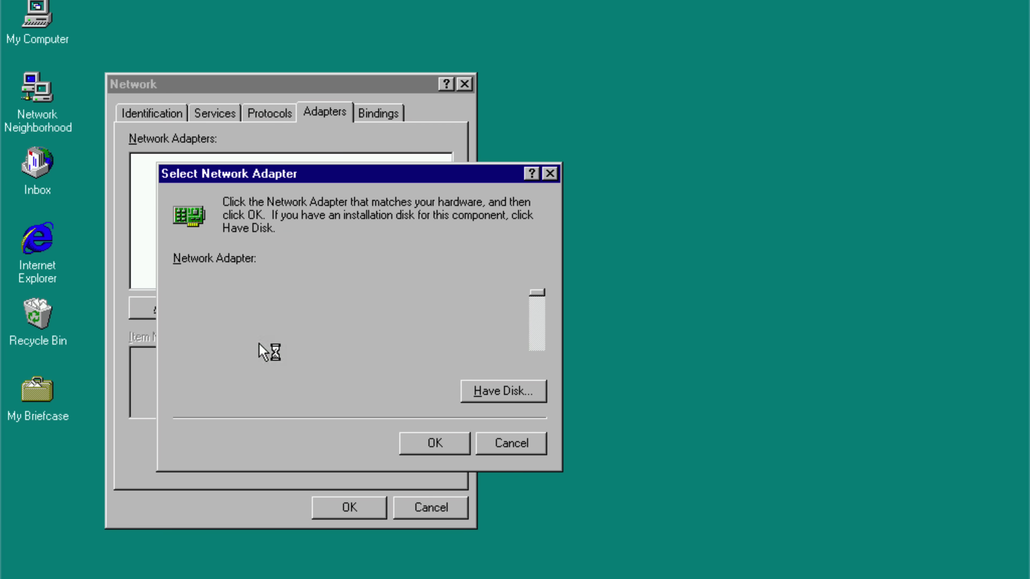
key("a")
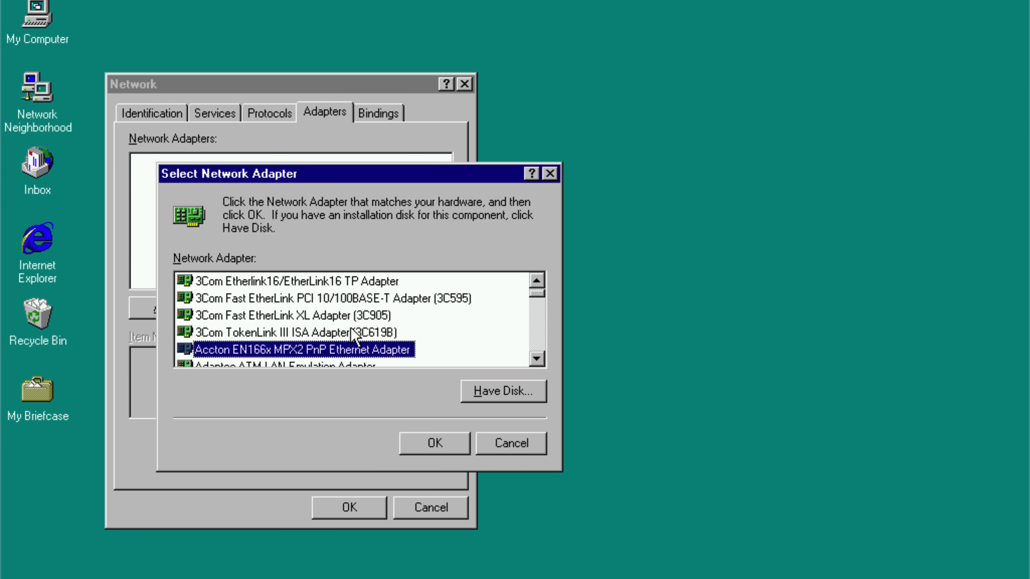
left_click(533, 363)
left_click(533, 363)
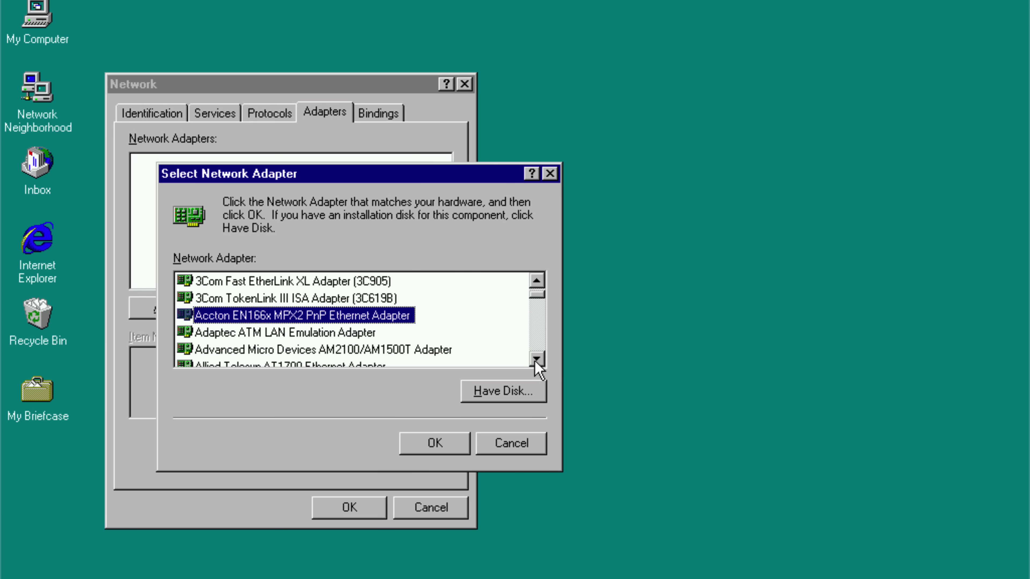
left_click(533, 363)
left_click(533, 363)
left_click(532, 364)
left_click(533, 363)
left_click(253, 338)
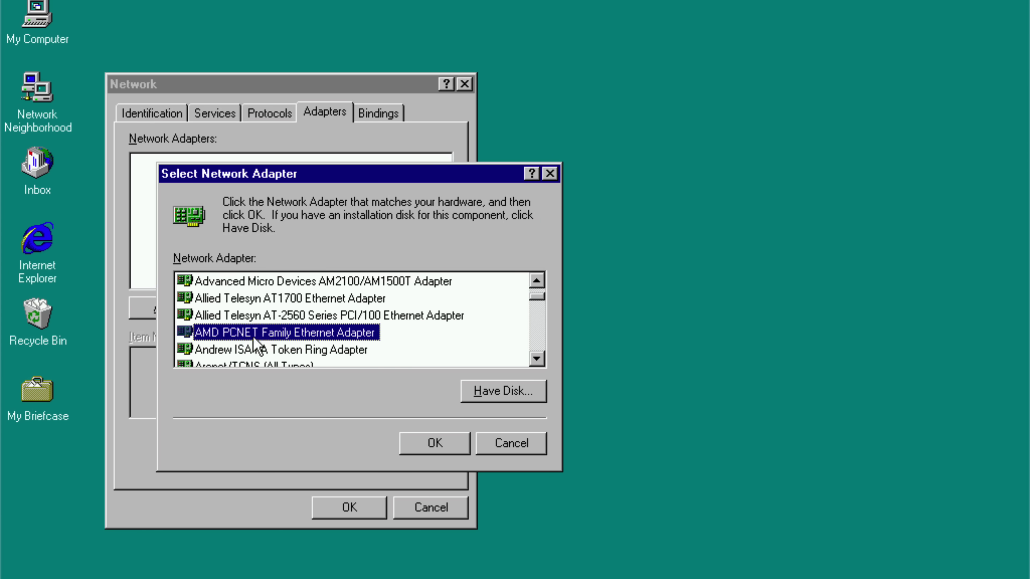
left_click(450, 451)
- Copy the adapter files from c:\i386 with default adapter settings and store the bindings
type("c:\\")
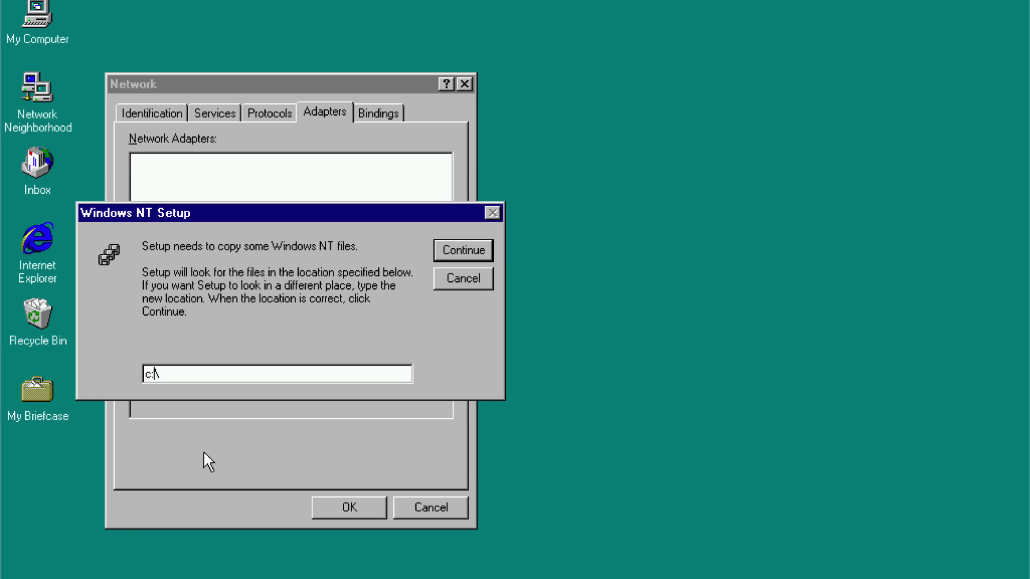
type("amd")
key("shift+Home")
key("End")
key("BackSpace")
key("BackSpace")
key("BackSpace")
type("i386")
key("Return")
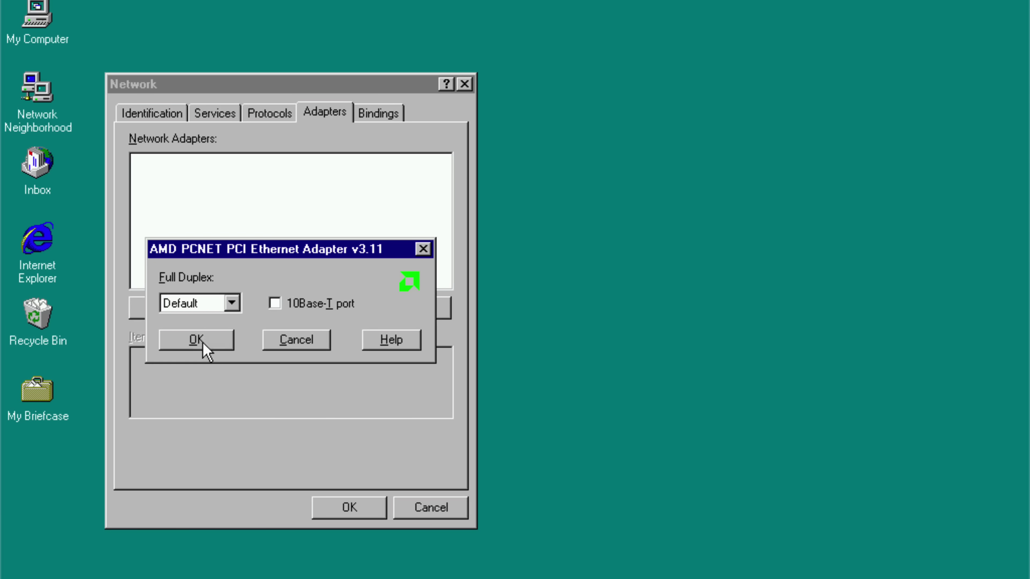
left_click(202, 343)
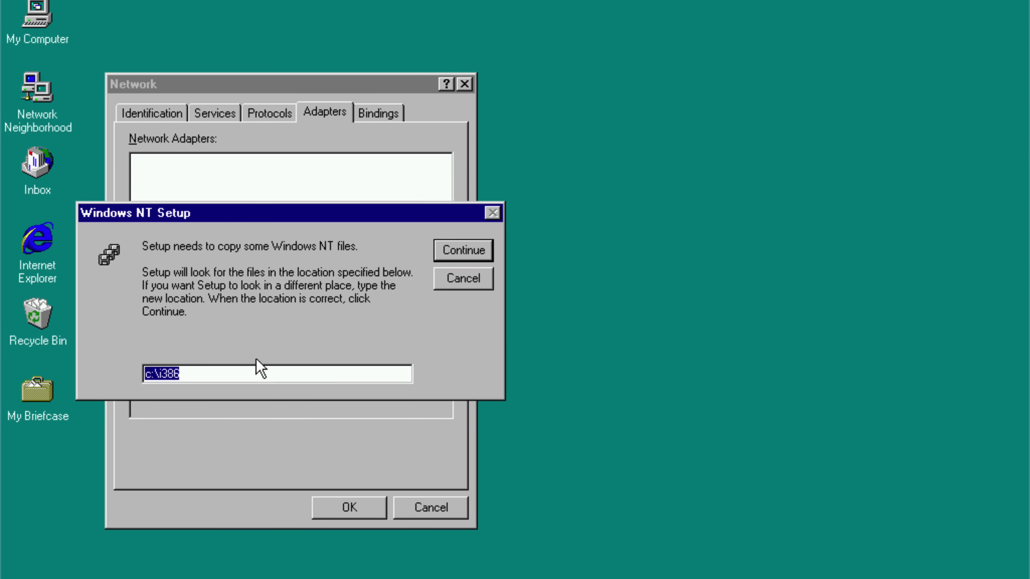
key("Return")
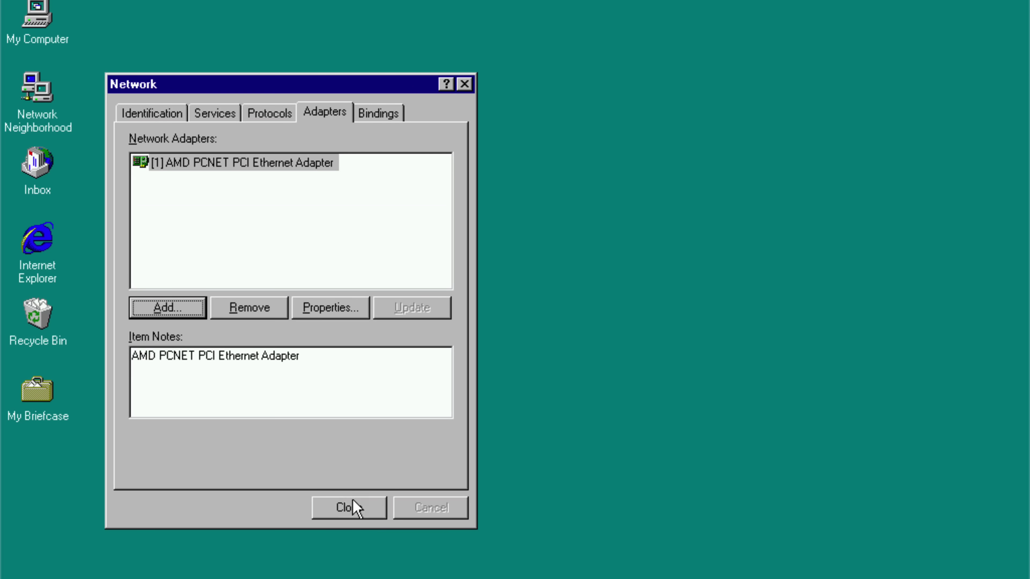
left_click(357, 510)
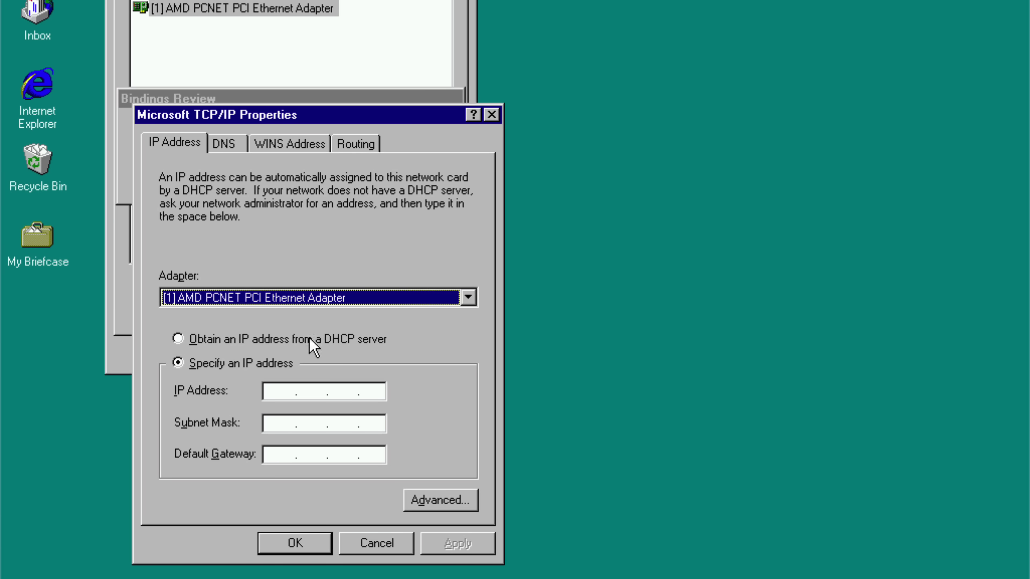
- Set TCP/IP to obtain its address from DHCP, save, and restart
left_click(315, 340)
left_click(496, 269)
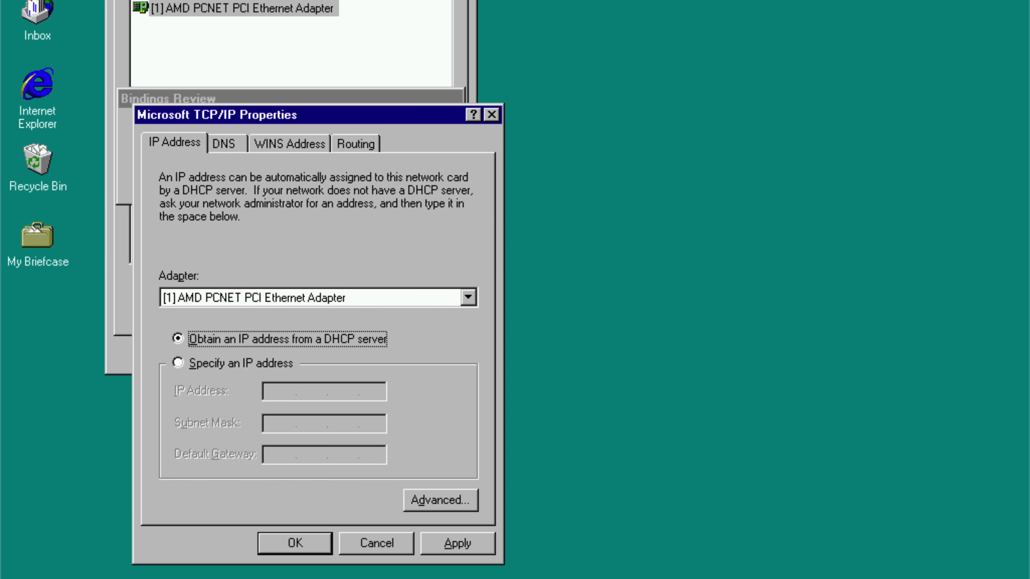
left_click(316, 537)
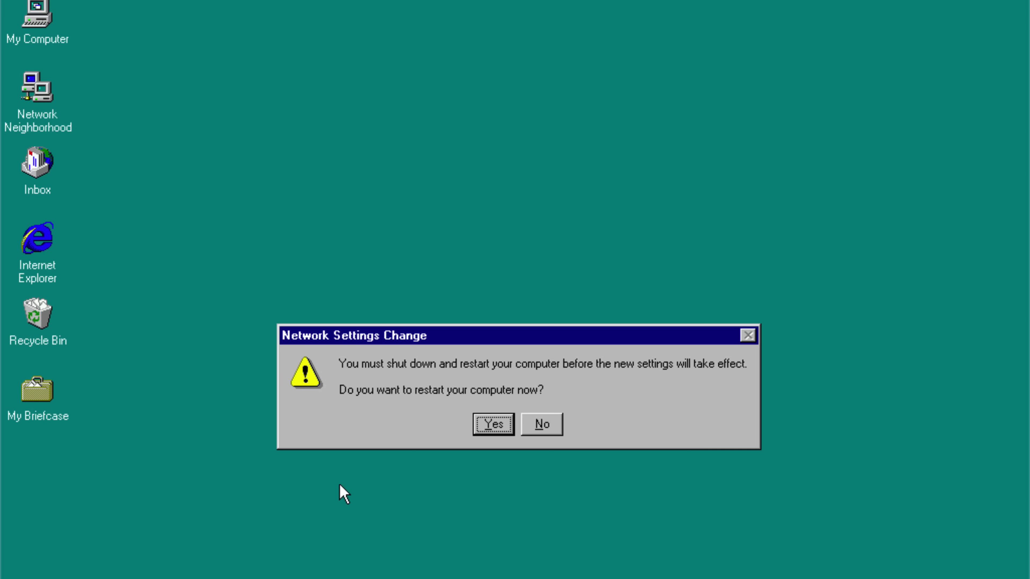
left_click(498, 425)
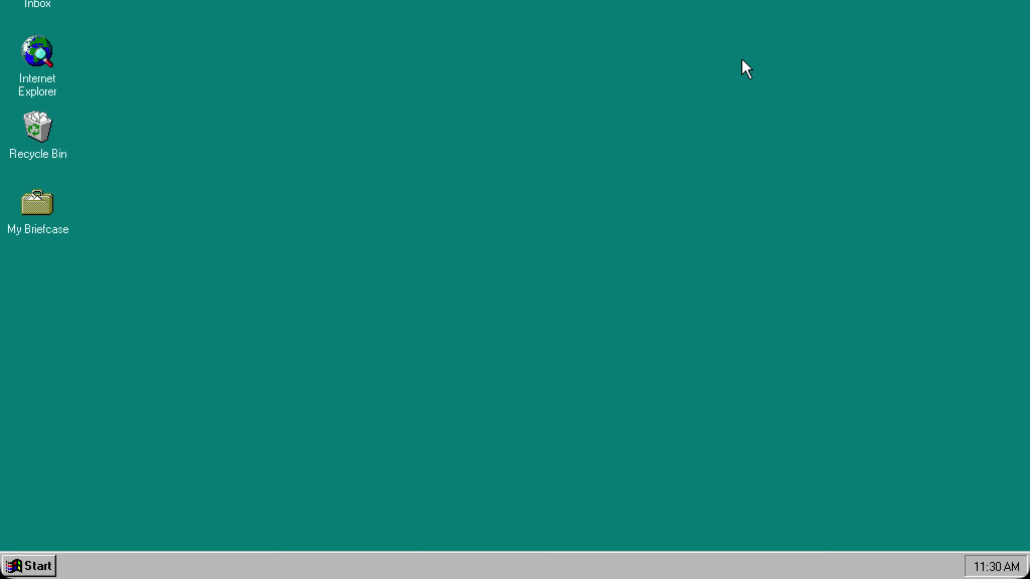
- Launch cmd from the Run box and ping 8.8.8.8
left_click(32, 565)
left_click(71, 513)
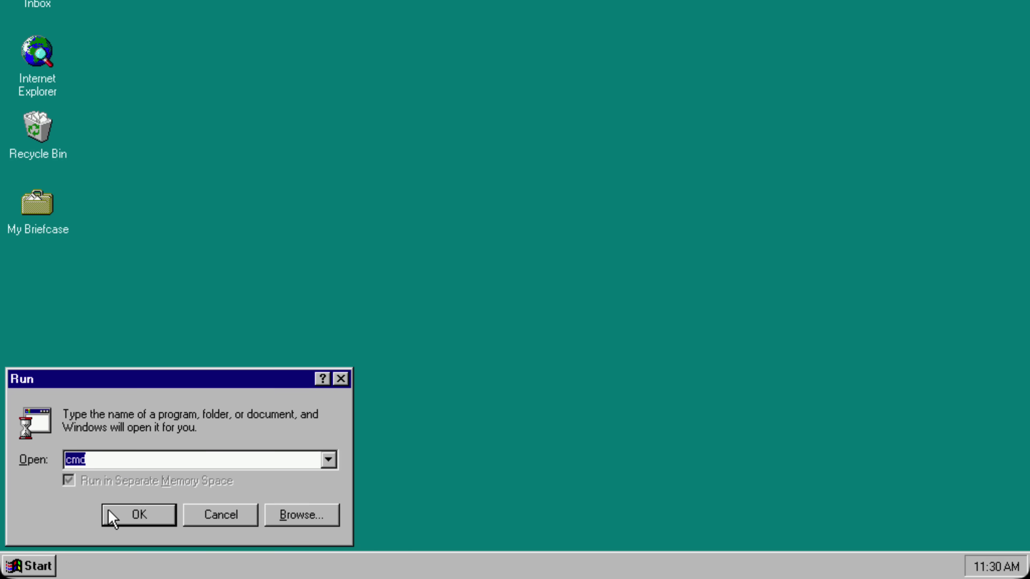
left_click(114, 515)
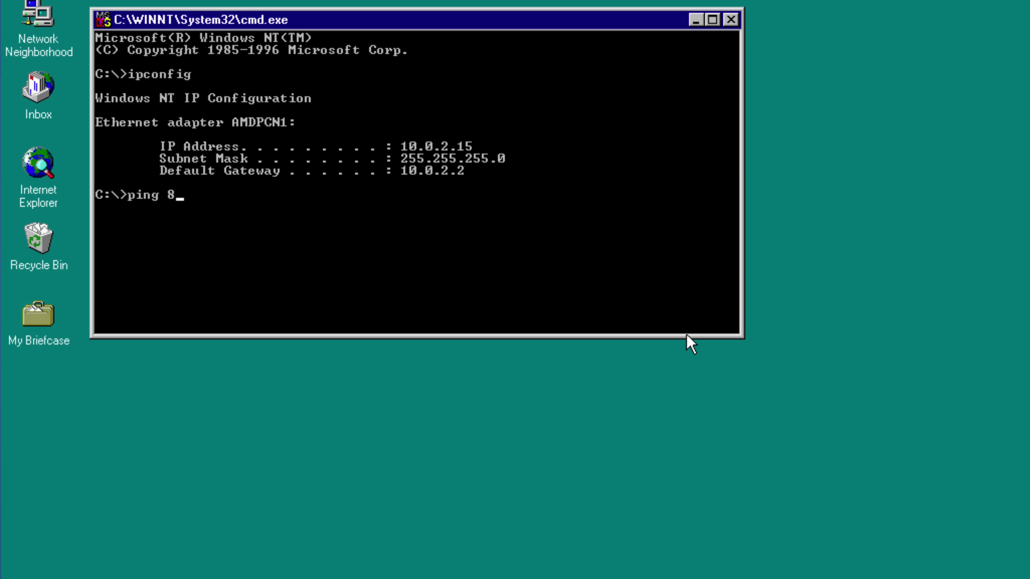
key("Return")
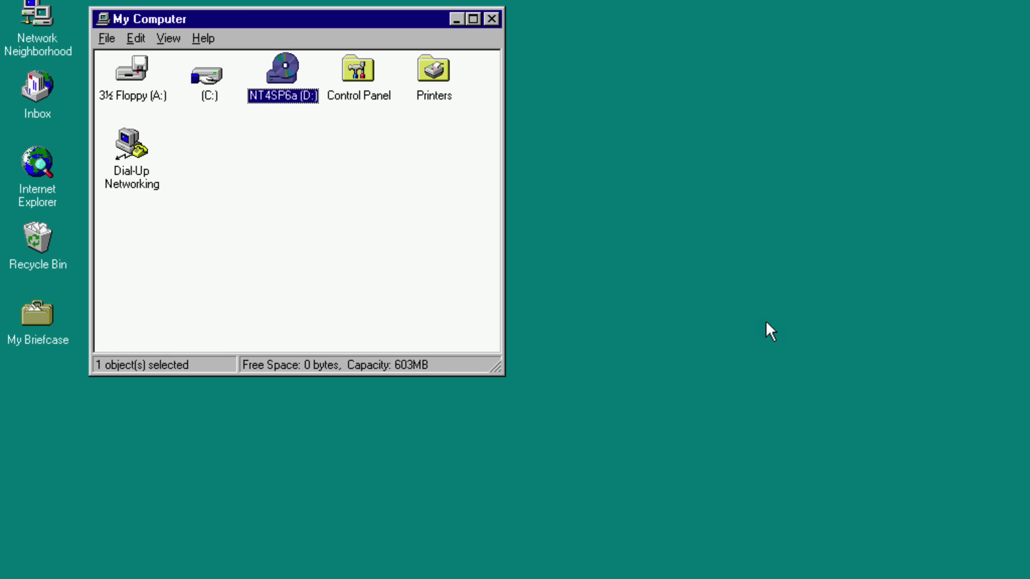
- Run update.exe for Service Pack 6 from the D: CD, accept the licence and install it
double_click(293, 83)
left_click(241, 399)
left_click(467, 200)
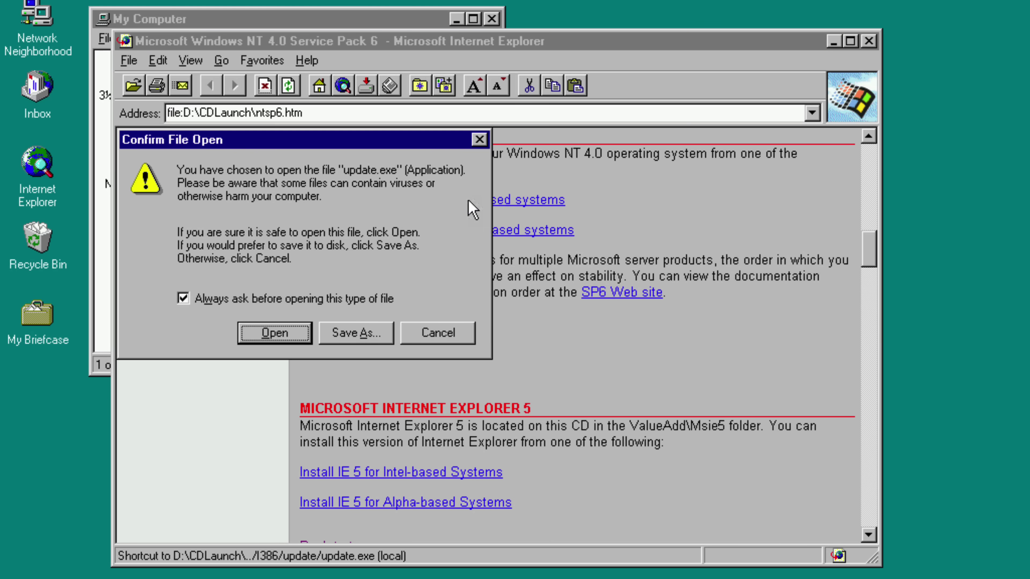
key("Return")
left_click(504, 431)
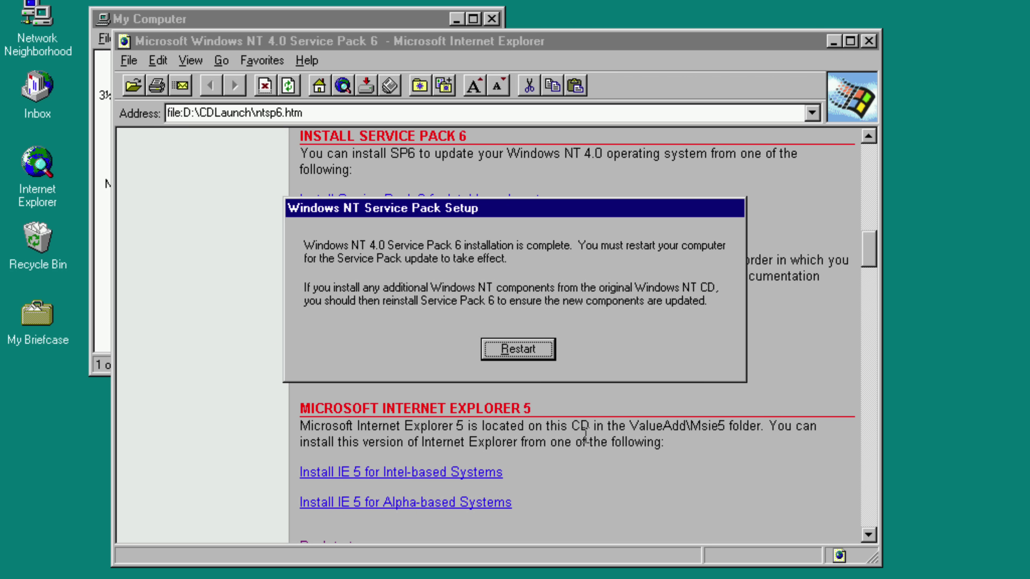
left_click(585, 434)
left_click(868, 40)
- Restart after the service pack, then launch Ie6setup from C:\NTN\ie6sp1en
left_click(518, 349)
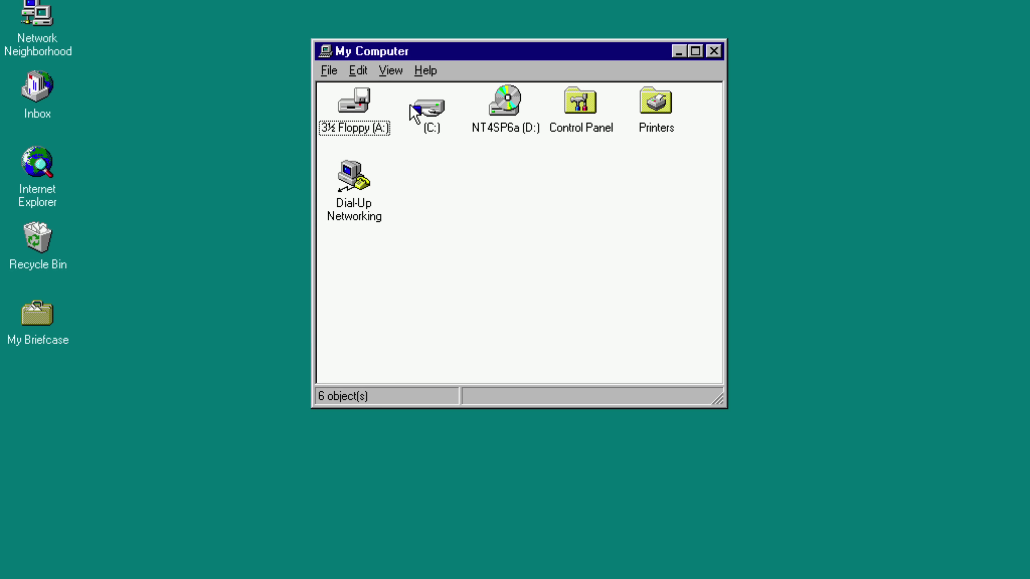
double_click(425, 106)
double_click(429, 102)
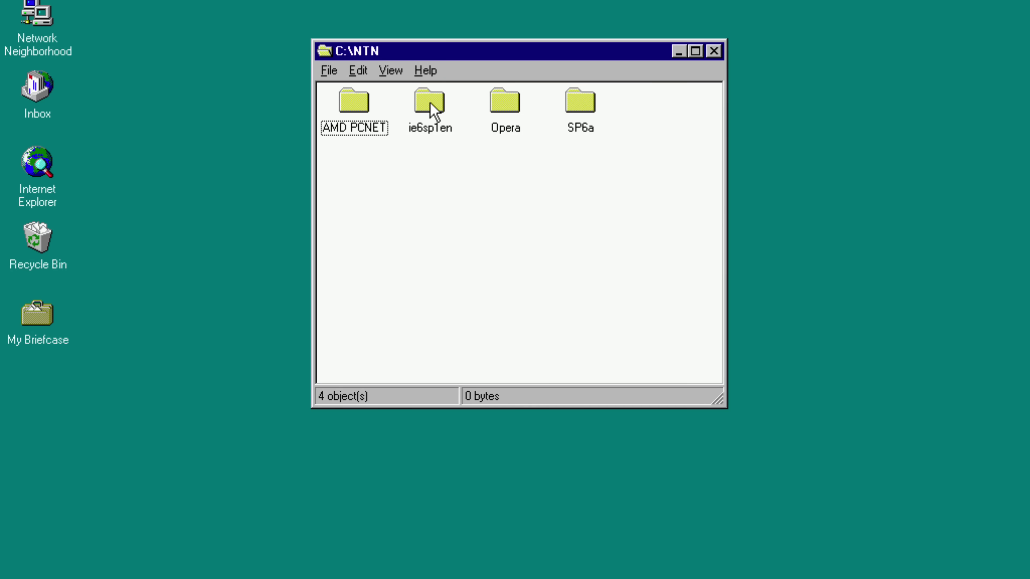
double_click(430, 106)
scroll(701, 205, "down", 5)
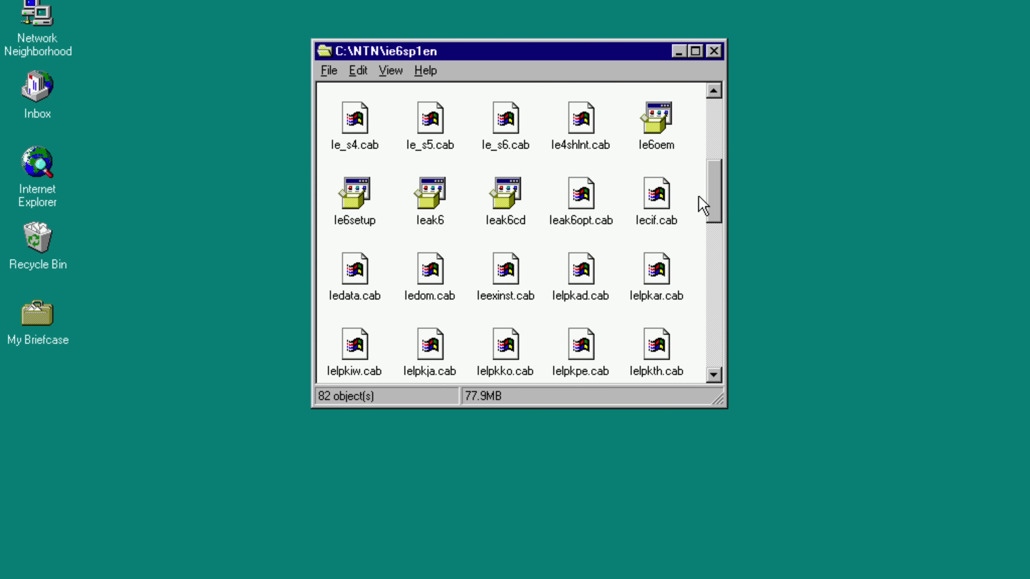
scroll(702, 206, "down", 1)
double_click(345, 130)
- Accept the licence, choose the Typical install, and finish setup with a restart
left_click(506, 385)
left_click(546, 461)
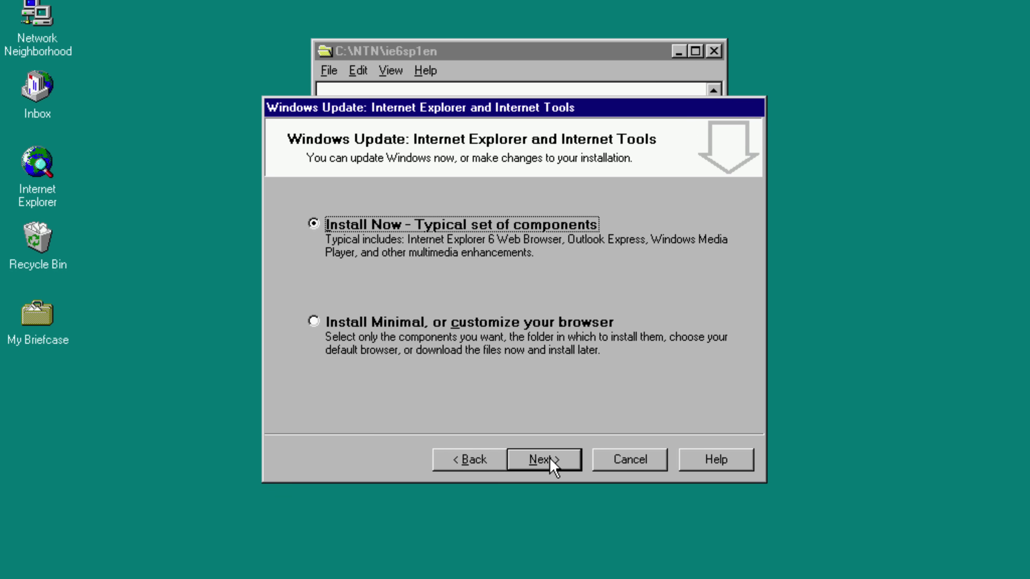
left_click(550, 460)
left_click(714, 51)
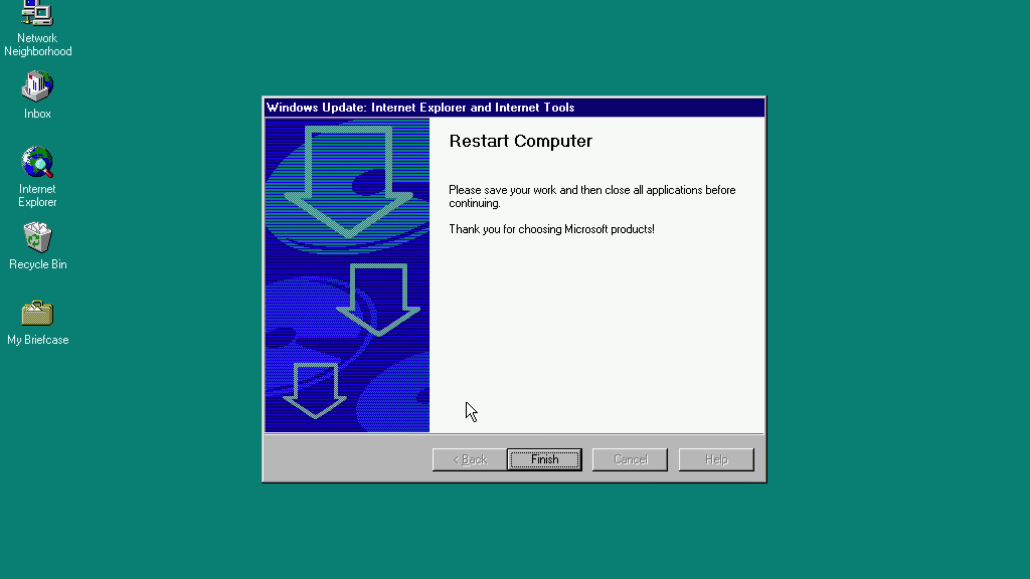
left_click(569, 461)
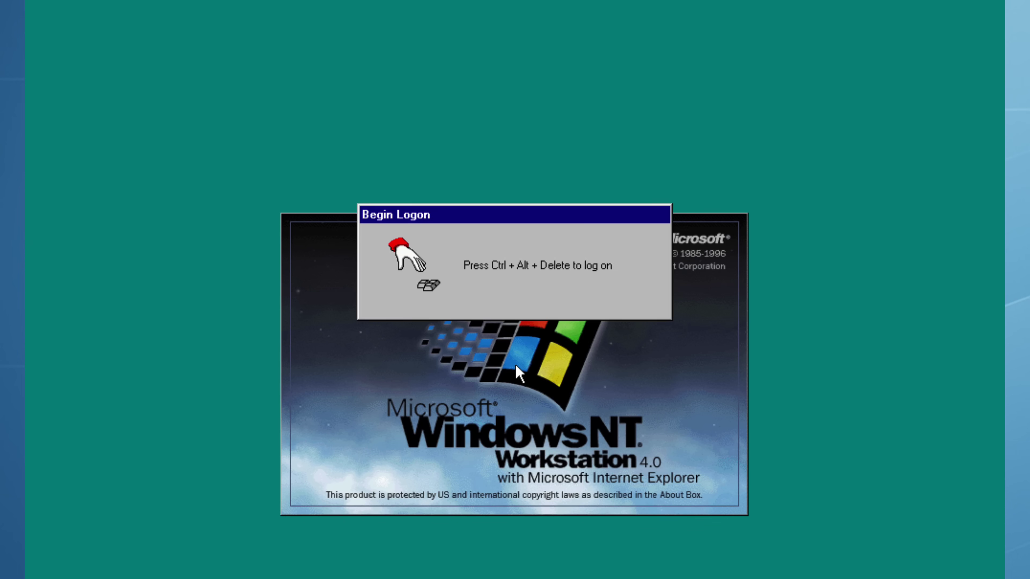
- Log on and close the Welcome screen with show-at-startup unticked
key("ctrl+alt+Delete")
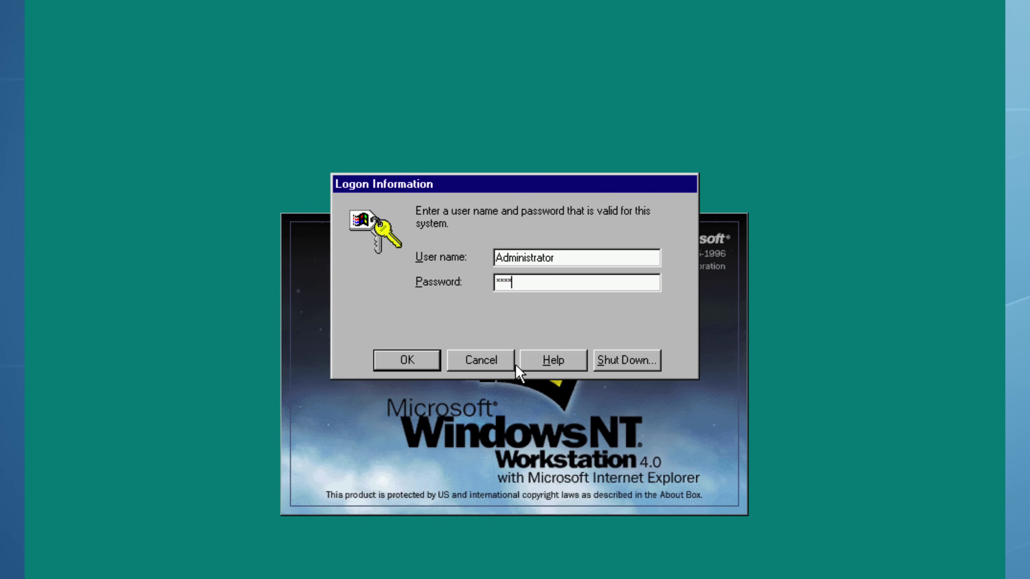
key("Return")
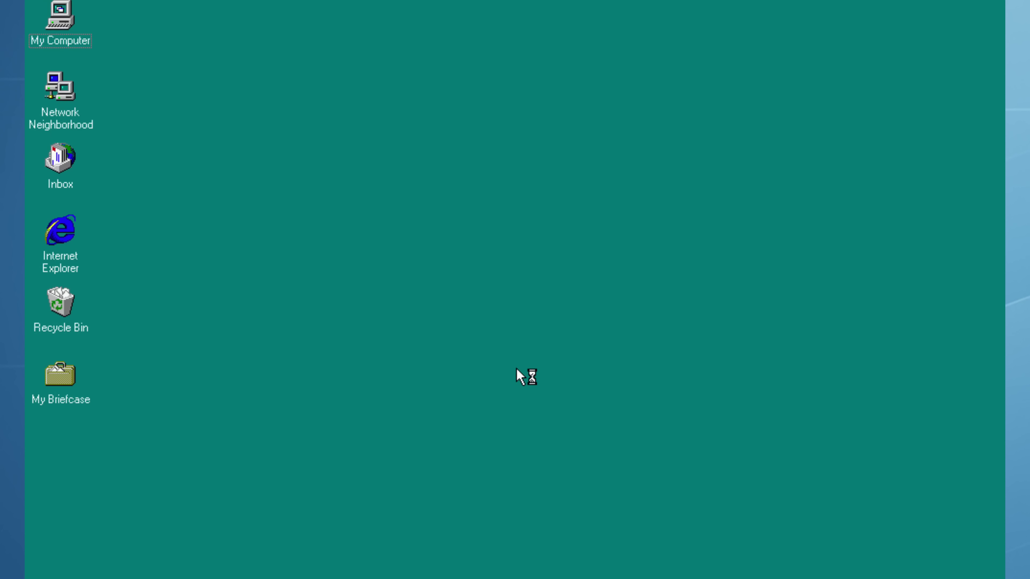
left_click(482, 455)
left_click(726, 455)
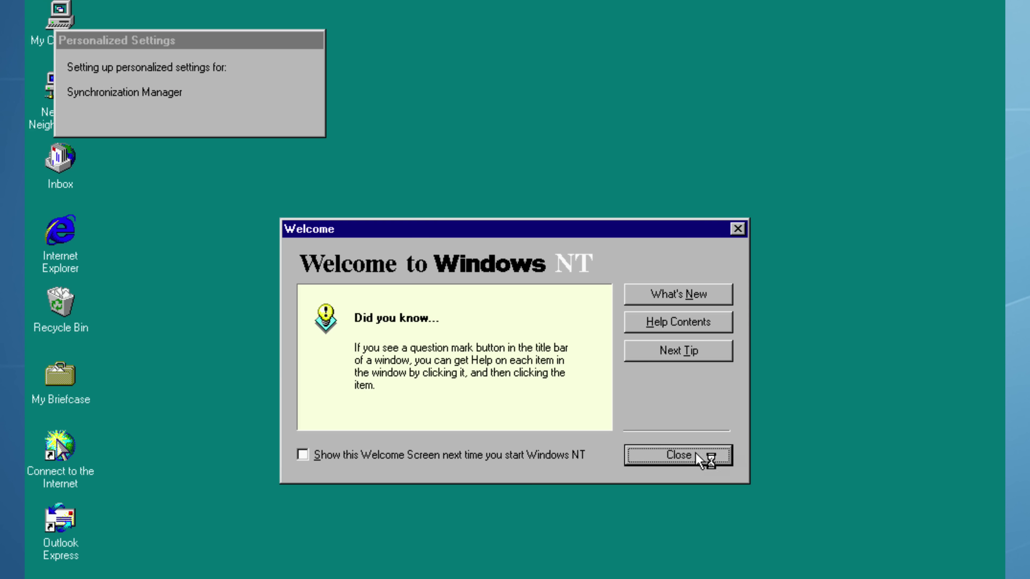
- Launch Internet Explorer and complete the Connection Wizard for a LAN connection without a mail account
double_click(61, 174)
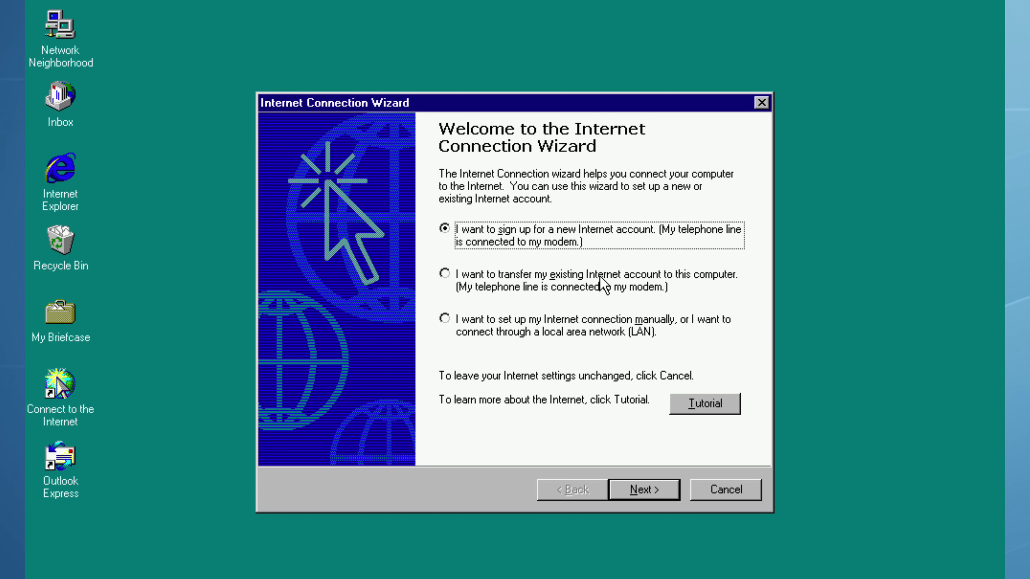
left_click(545, 329)
left_click(637, 490)
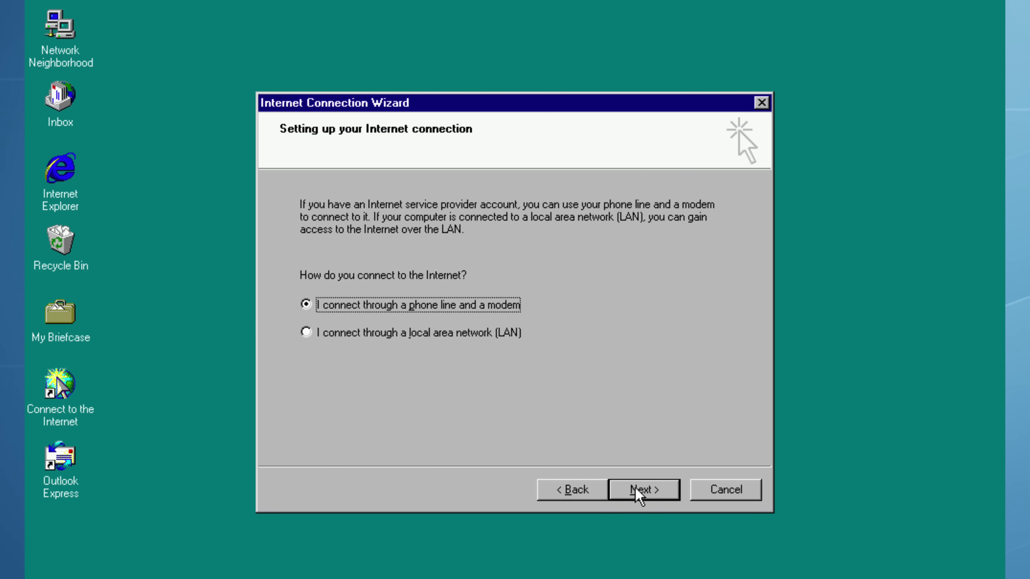
left_click(417, 340)
left_click(663, 493)
left_click(663, 496)
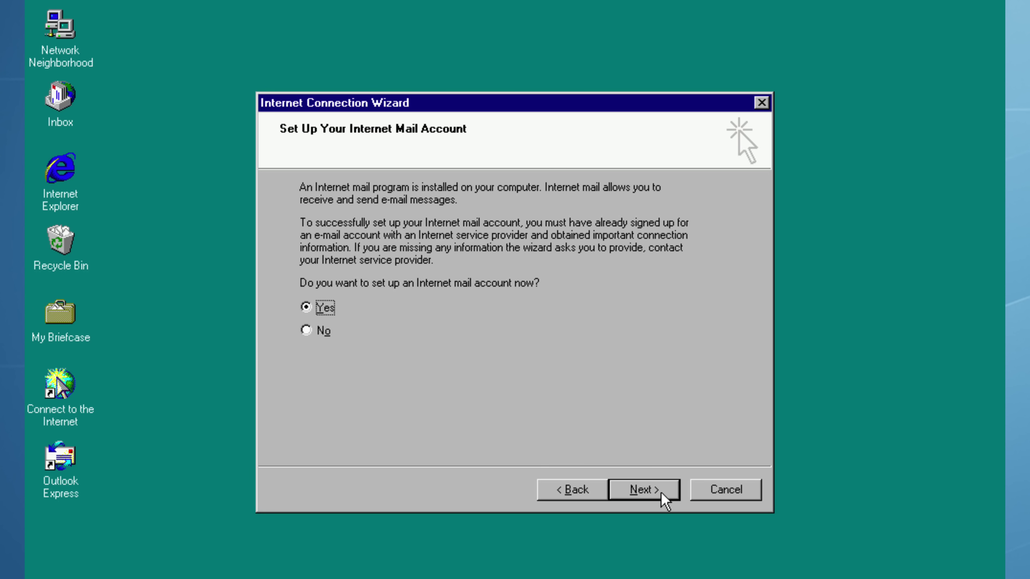
left_click(306, 330)
left_click(665, 493)
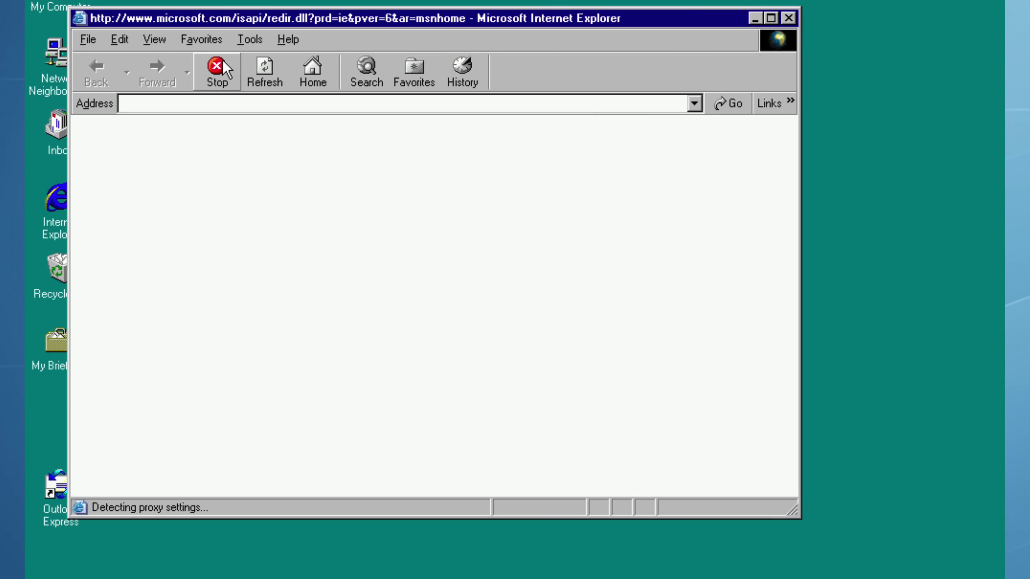
left_click(218, 68)
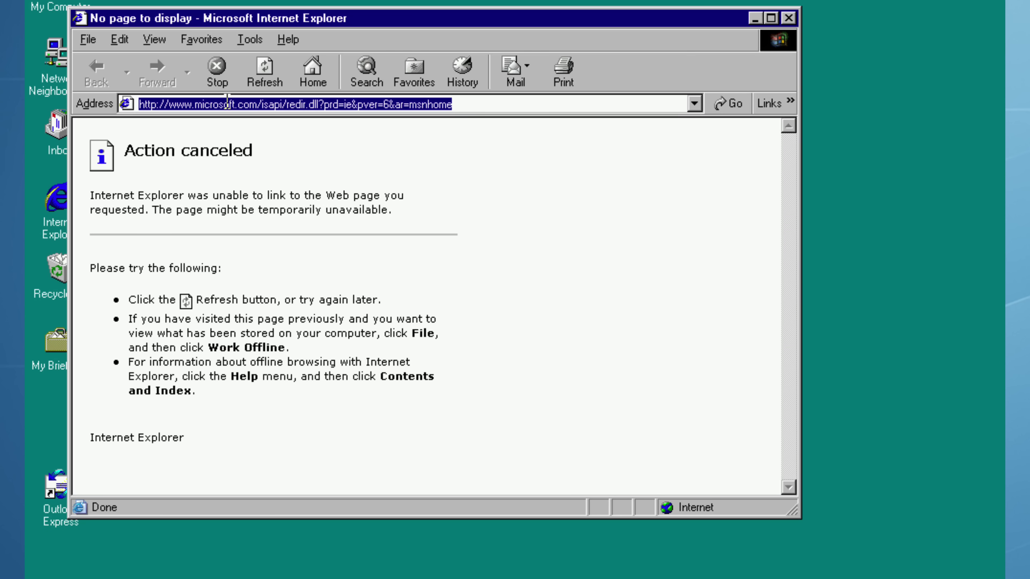
type("www.")
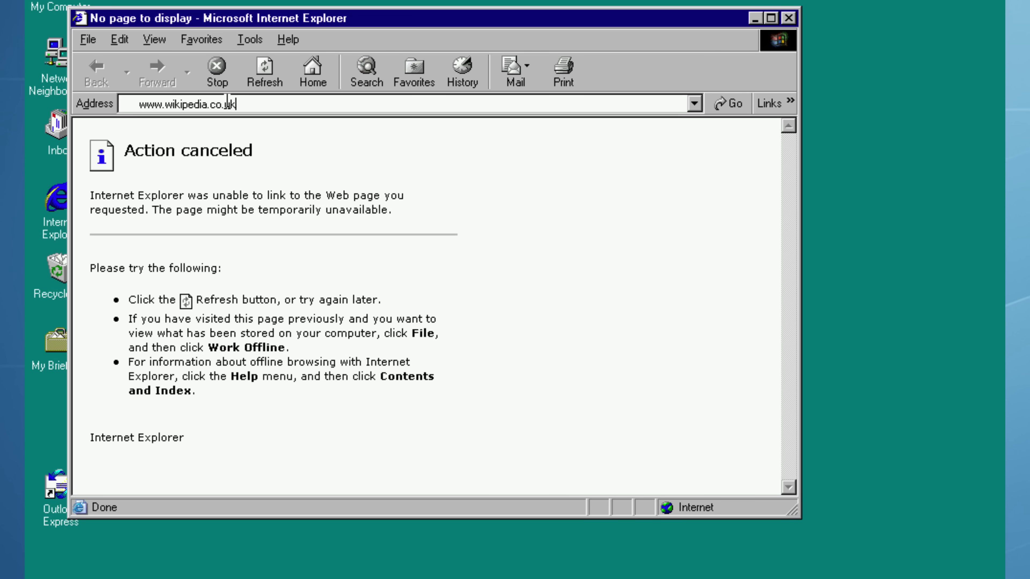
type("wikipedia.org")
key("Return")
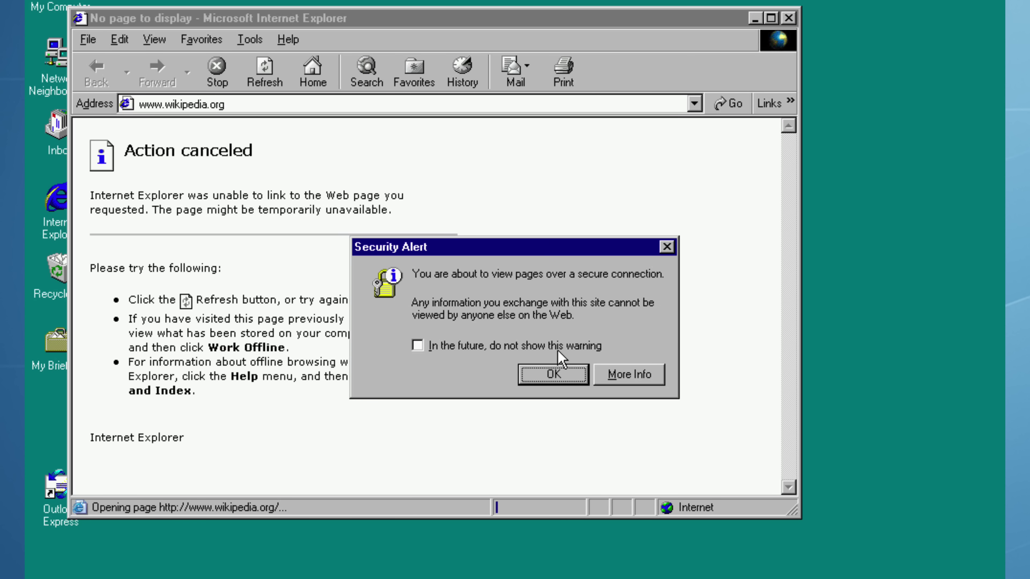
left_click(557, 351)
left_click(552, 373)
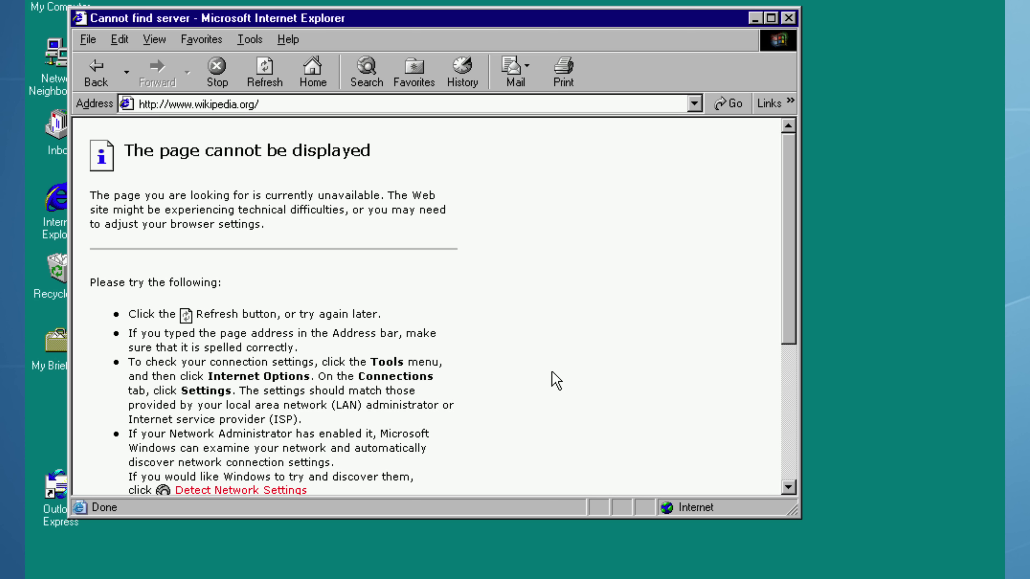
- Replace the address with news.bbc.co.uk and load it
left_click(303, 106)
type("news.")
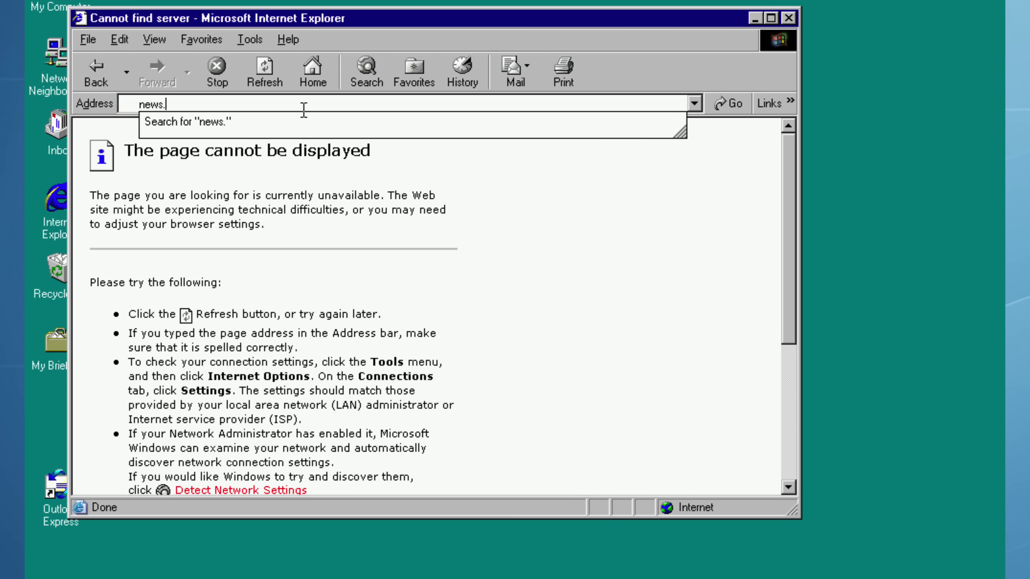
type("bbc.co.")
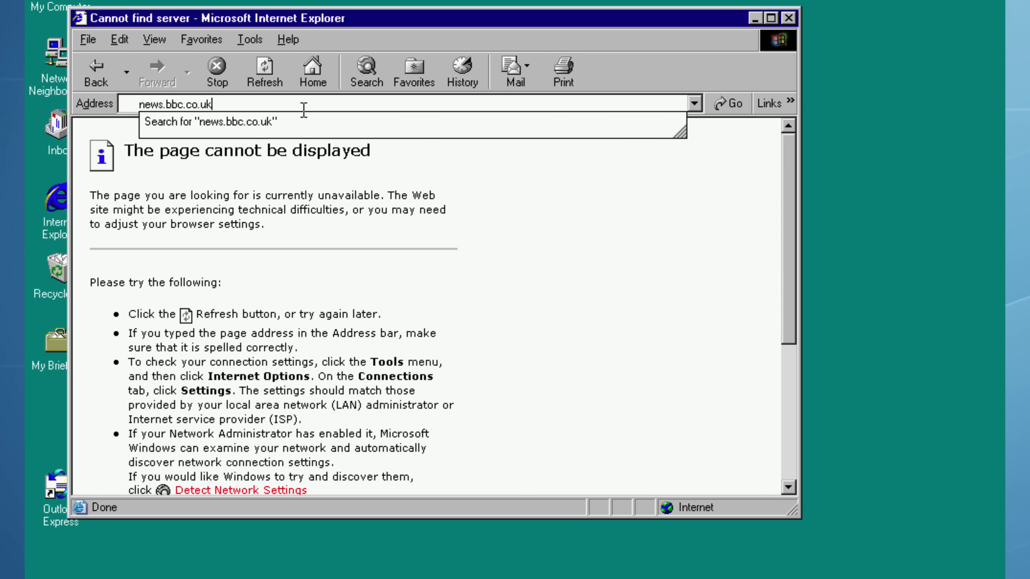
type("uk")
key("Return")
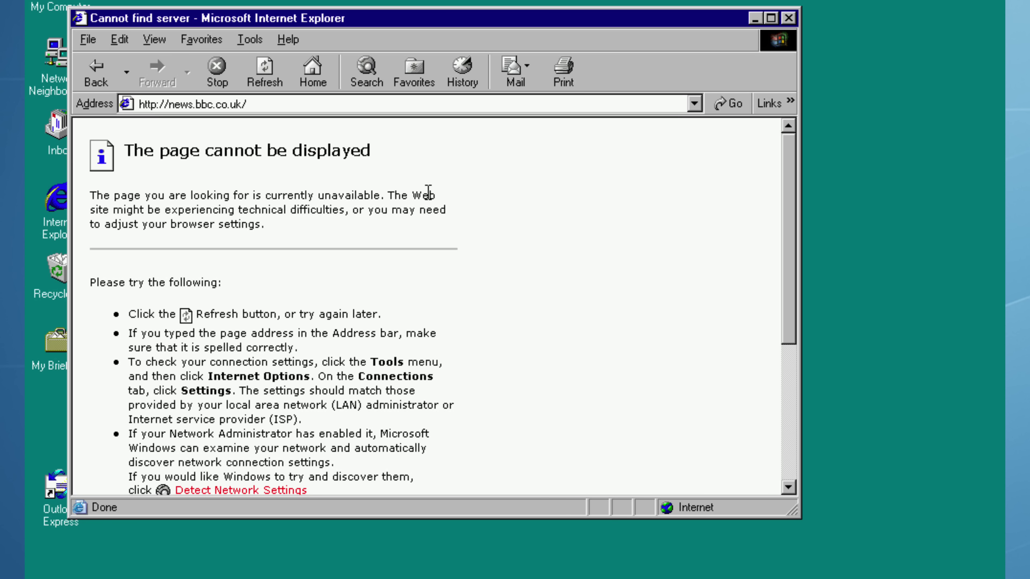
left_click(280, 102)
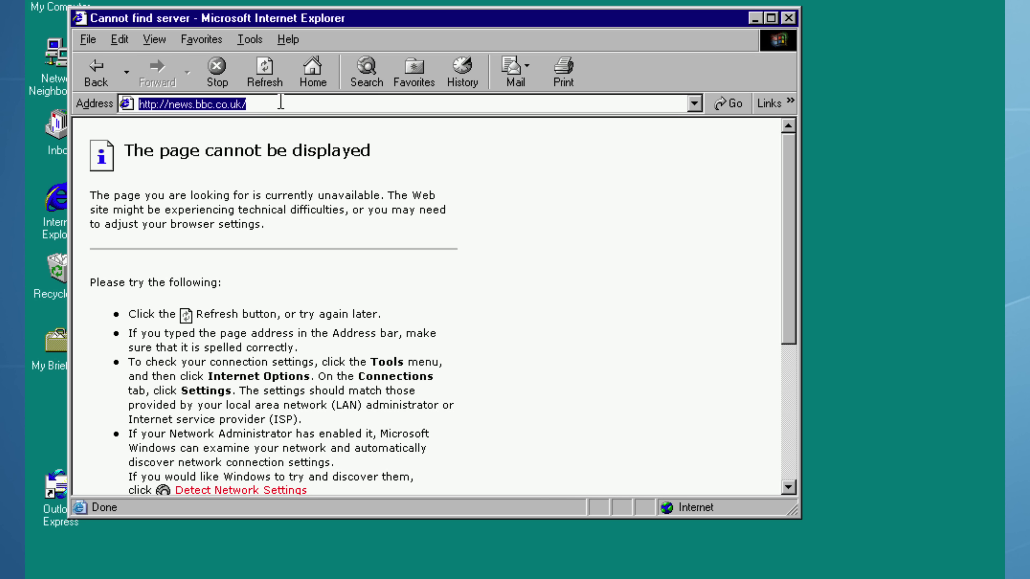
- Load 68k.news, maximize the browser, and open the top Hong Kong fire headline
type("68k.")
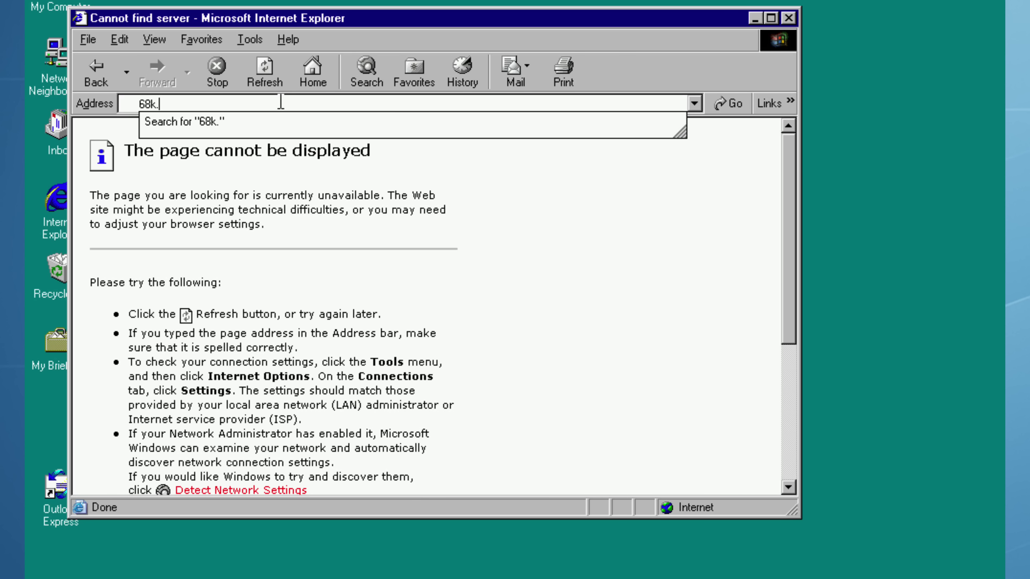
type("news")
key("Return")
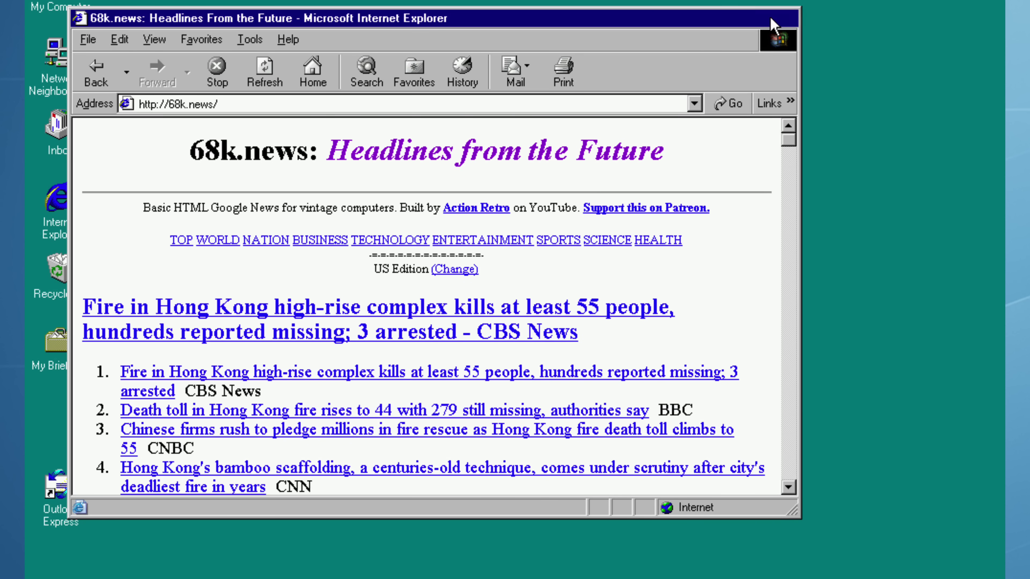
left_click(770, 19)
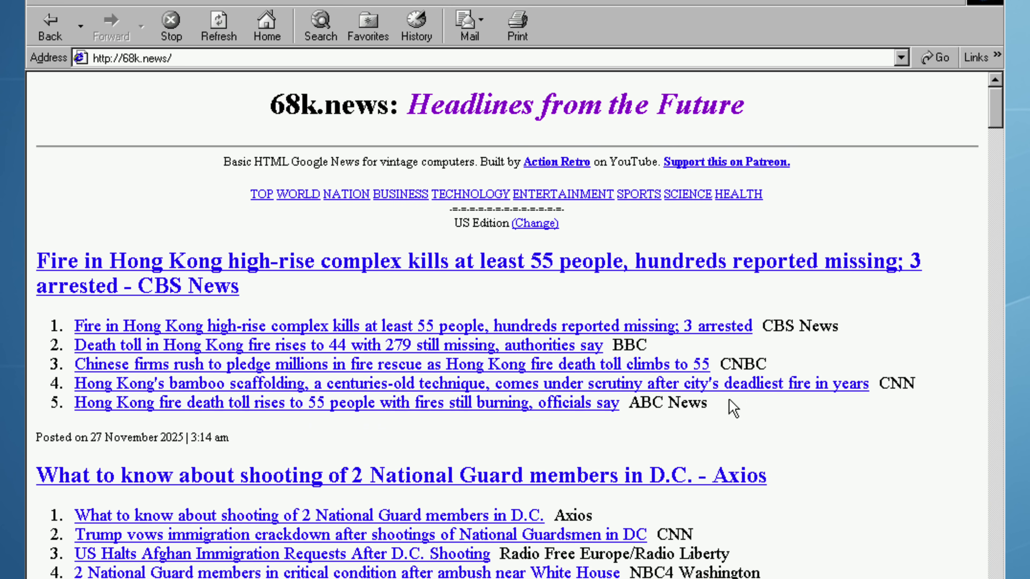
left_click(585, 272)
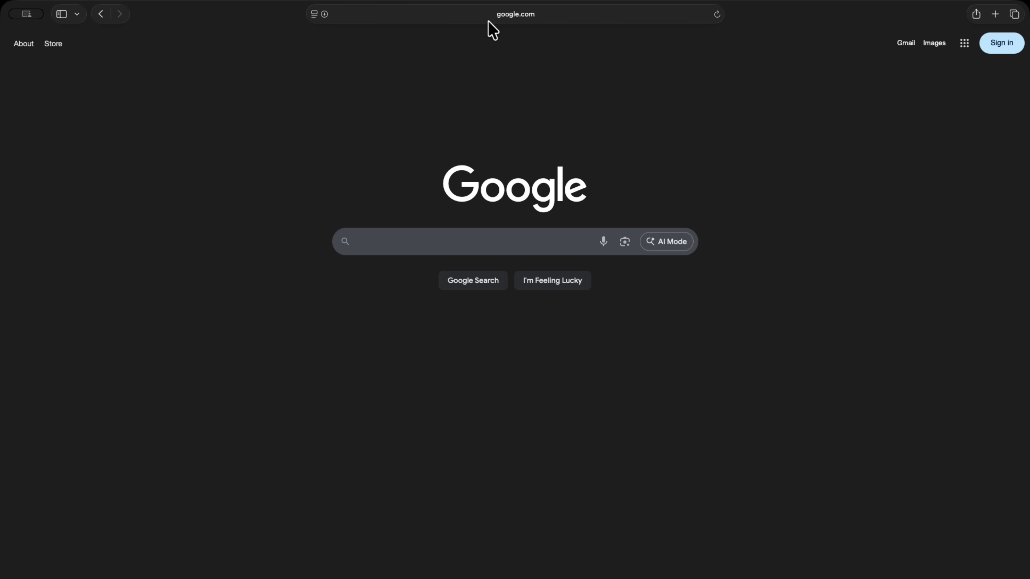
- Go to 68k.news and open the top Hong Kong high-rise fire headline
left_click(489, 20)
type("68k.n")
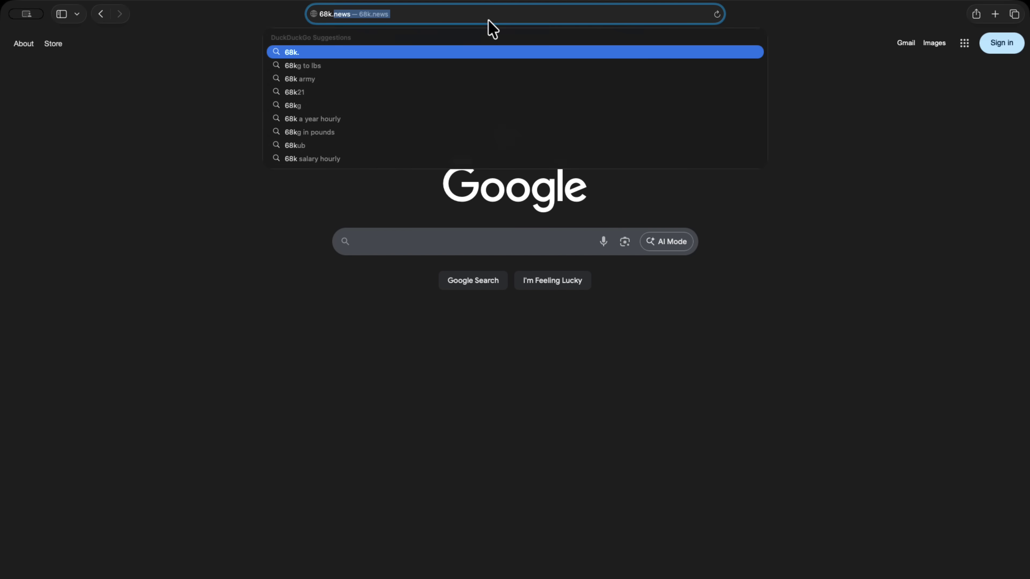
type("ews")
key("Return")
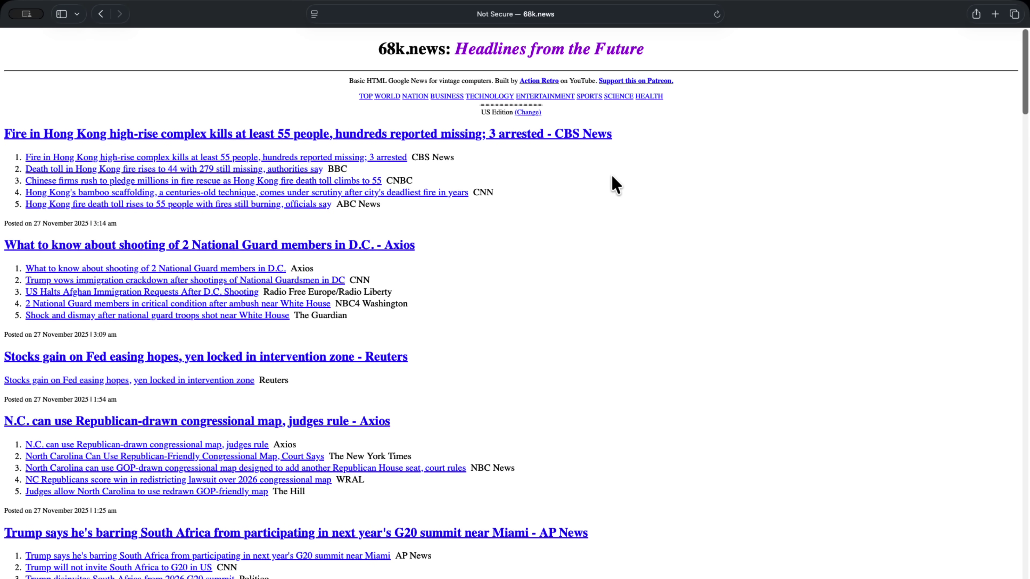
left_click(554, 140)
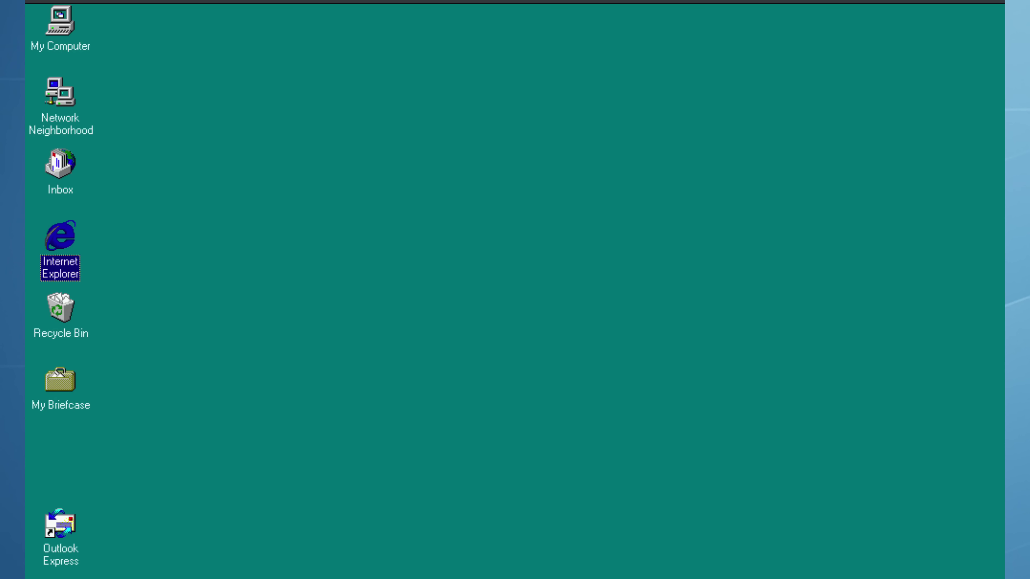
- Browse to C:\NTN\Opera, run InstMsiW, and dismiss its completion message
double_click(66, 33)
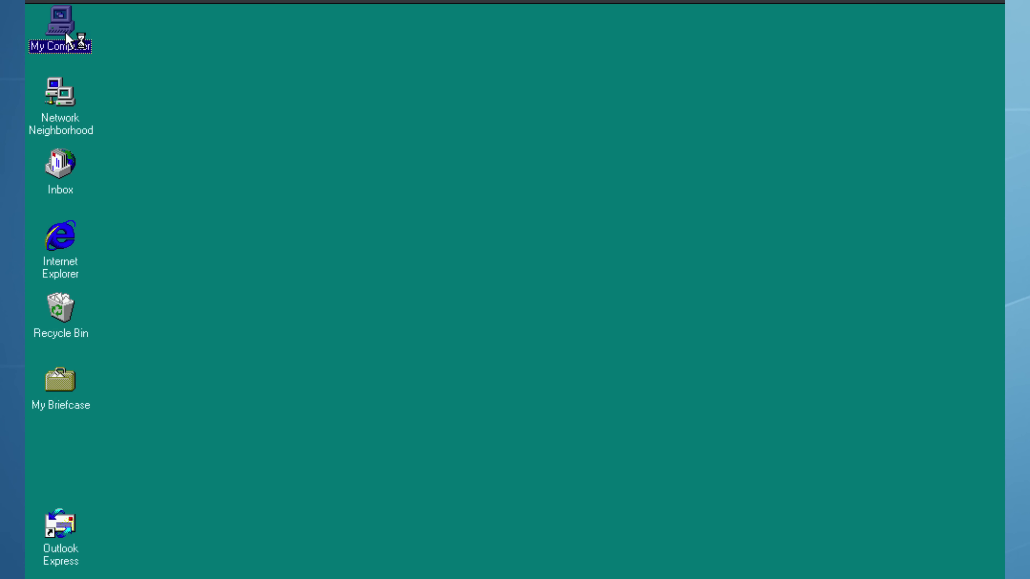
double_click(426, 179)
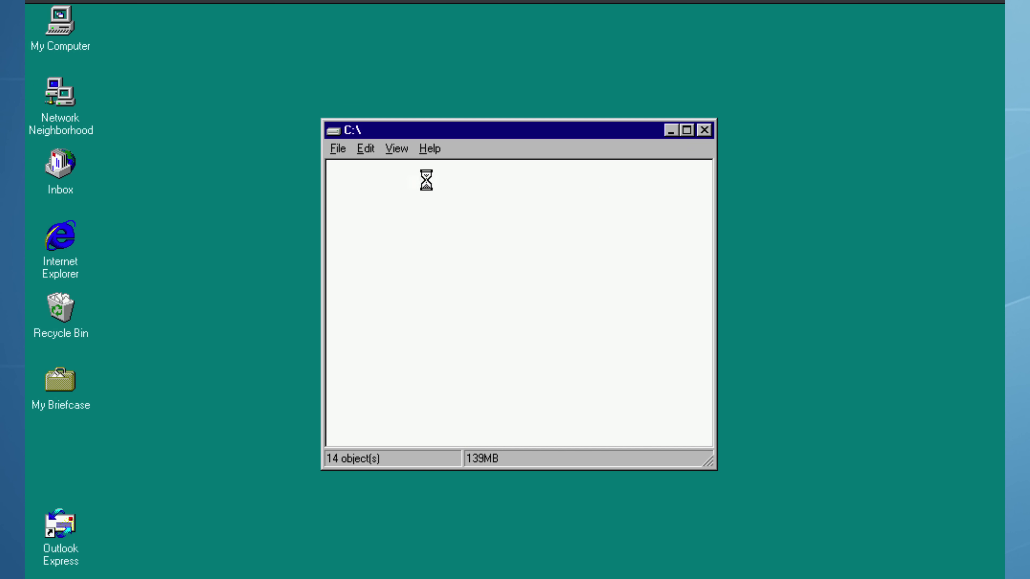
double_click(433, 187)
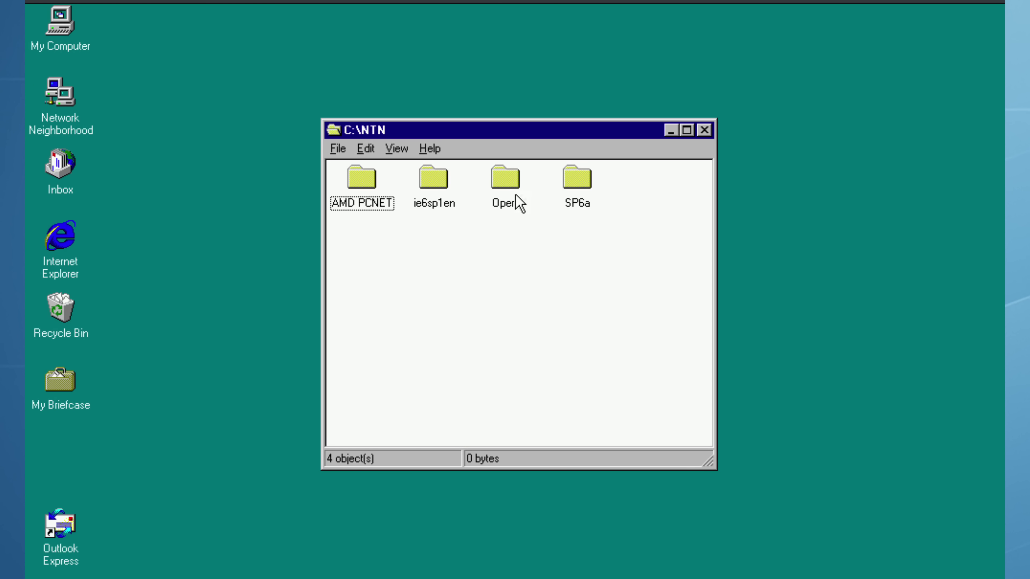
double_click(512, 184)
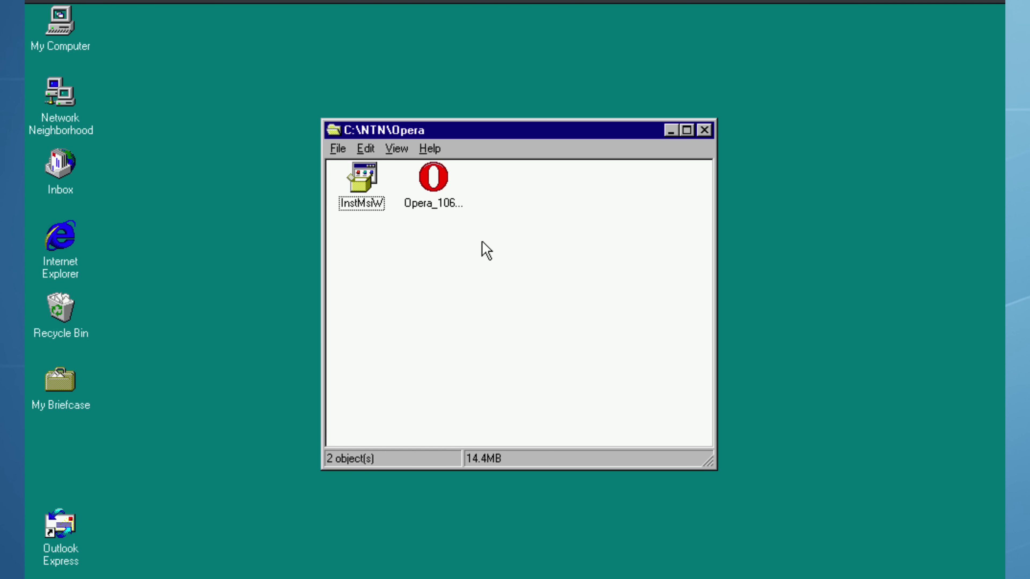
double_click(367, 201)
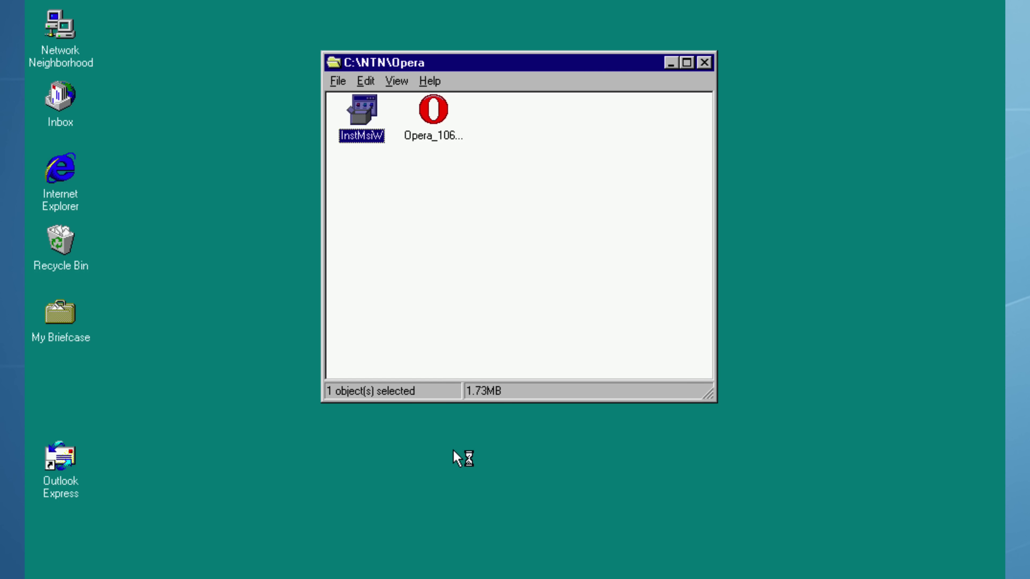
left_click(633, 361)
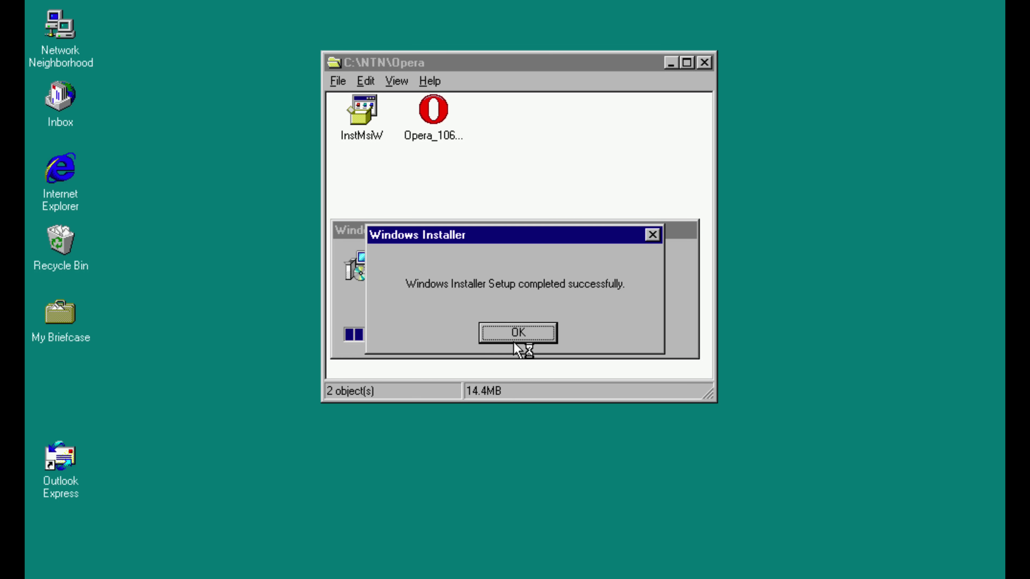
left_click(514, 341)
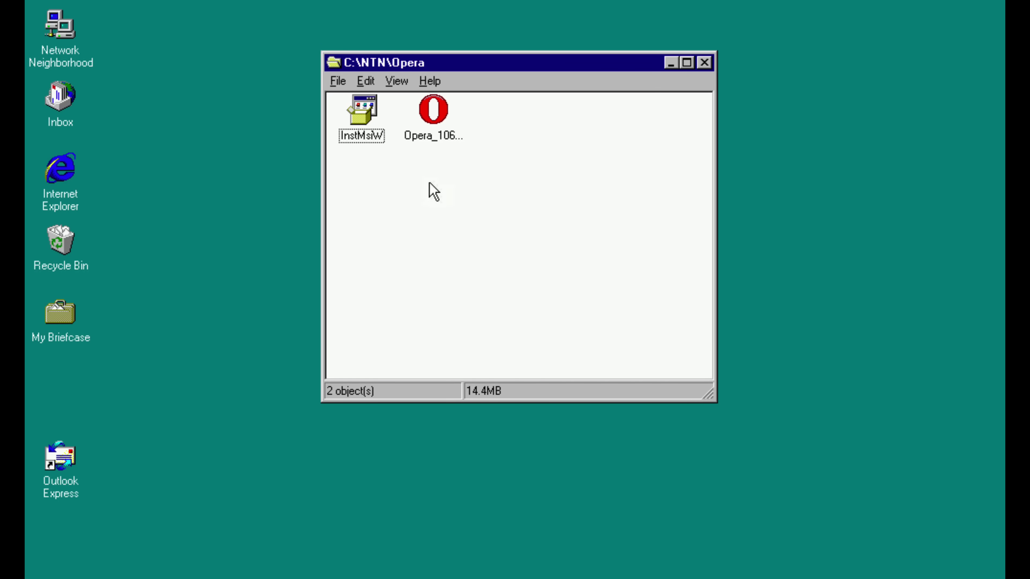
- Launch the Opera 10.63 setup file with English (United States) as the setup language
double_click(434, 125)
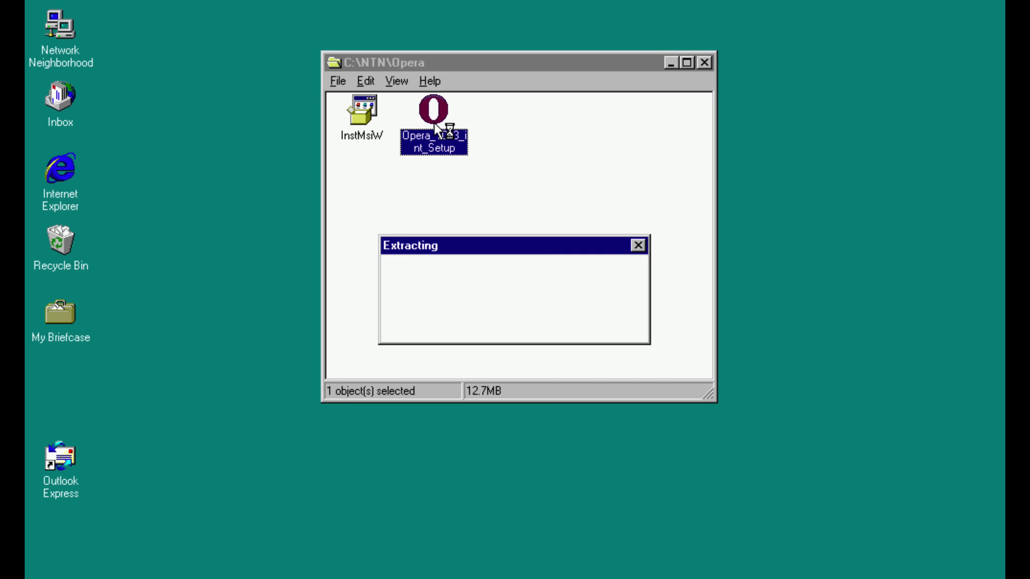
left_click(710, 64)
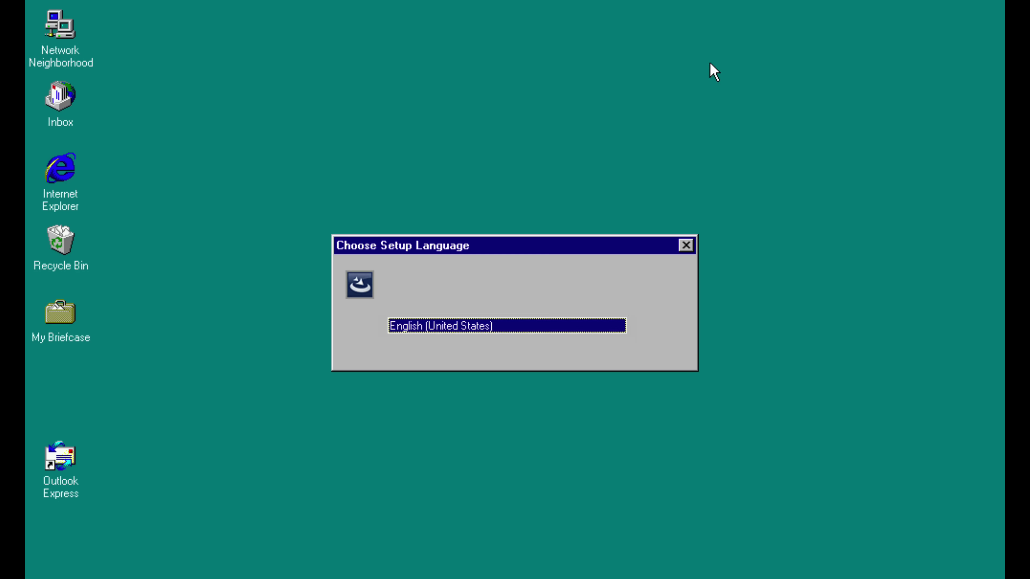
left_click(459, 360)
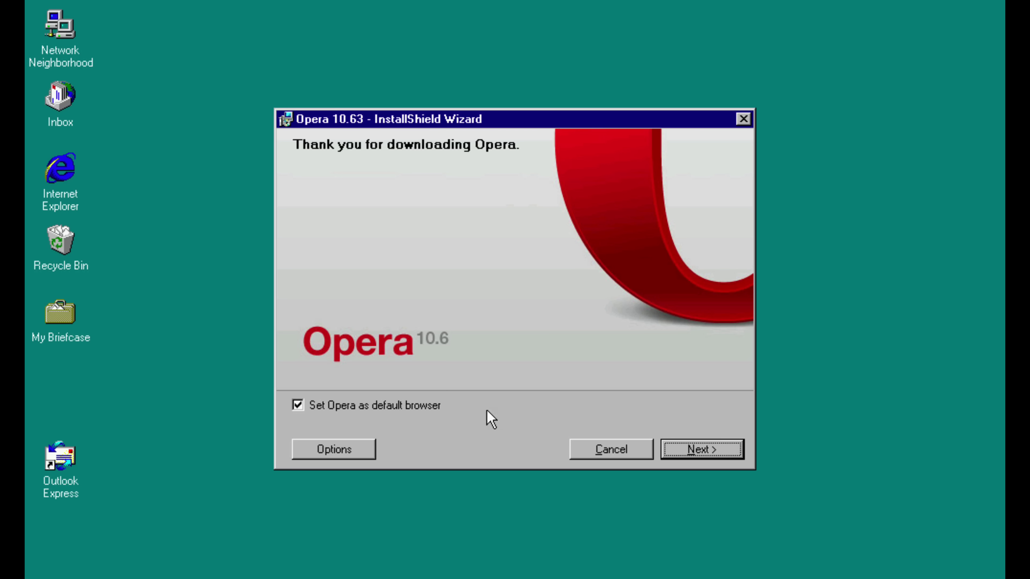
- Accept the licence agreement, retrying after the 'cannot upgrade while running' warning
left_click(708, 452)
left_click(707, 452)
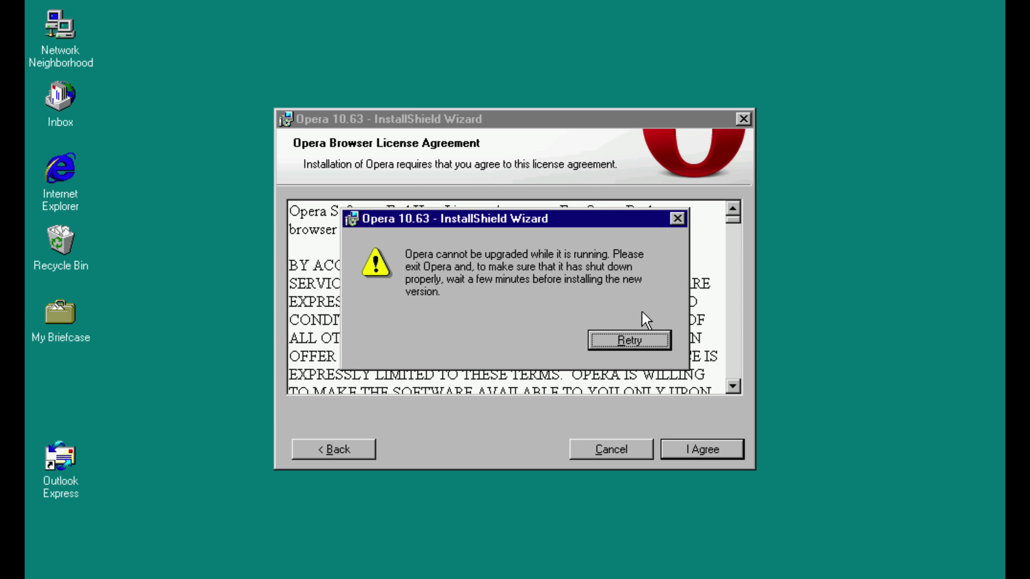
left_click(629, 340)
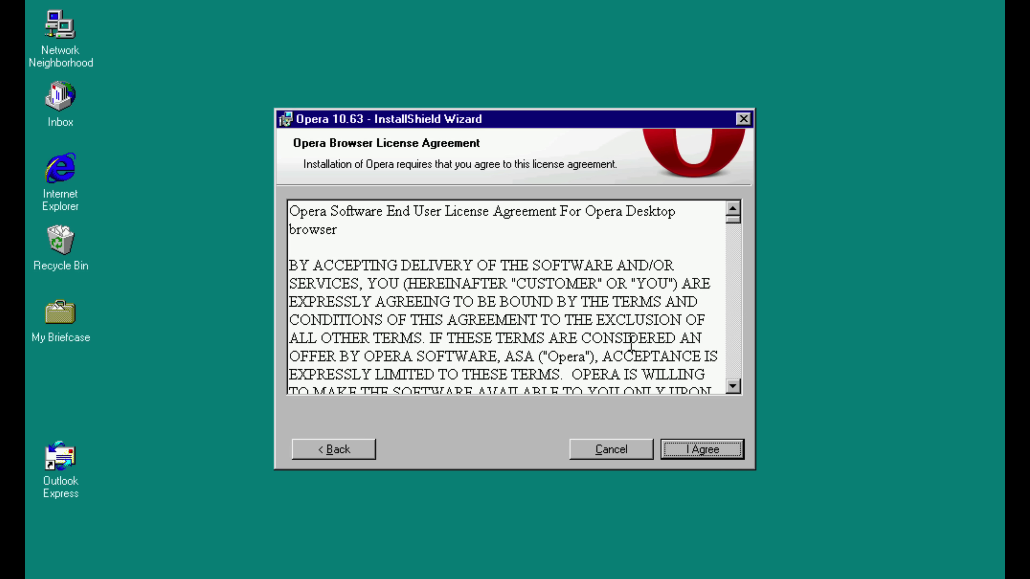
left_click(727, 456)
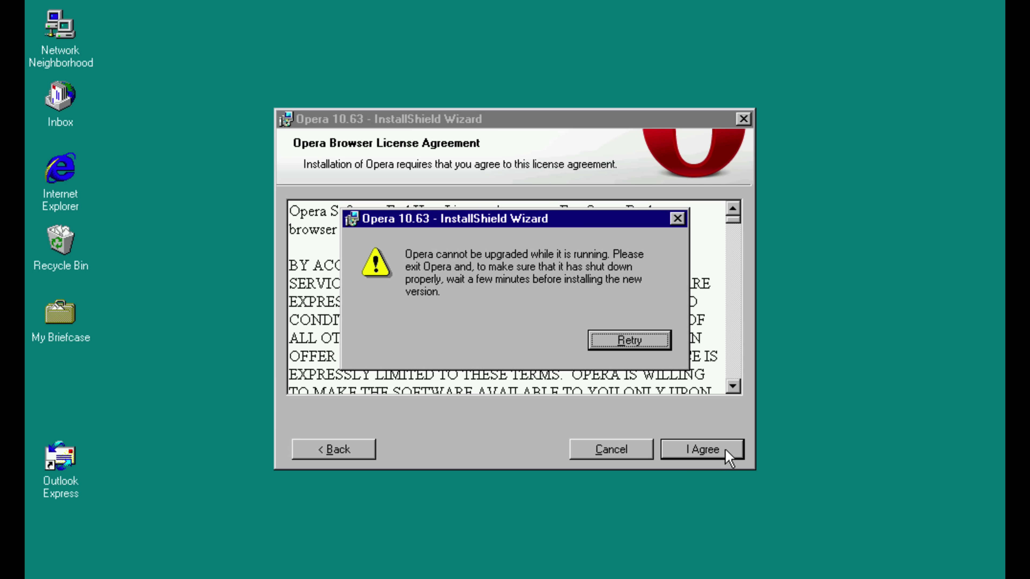
- Dismiss the warning and open the enlarged {4E1231E4...} temporary setup folder under C:\TEMP
key("Return")
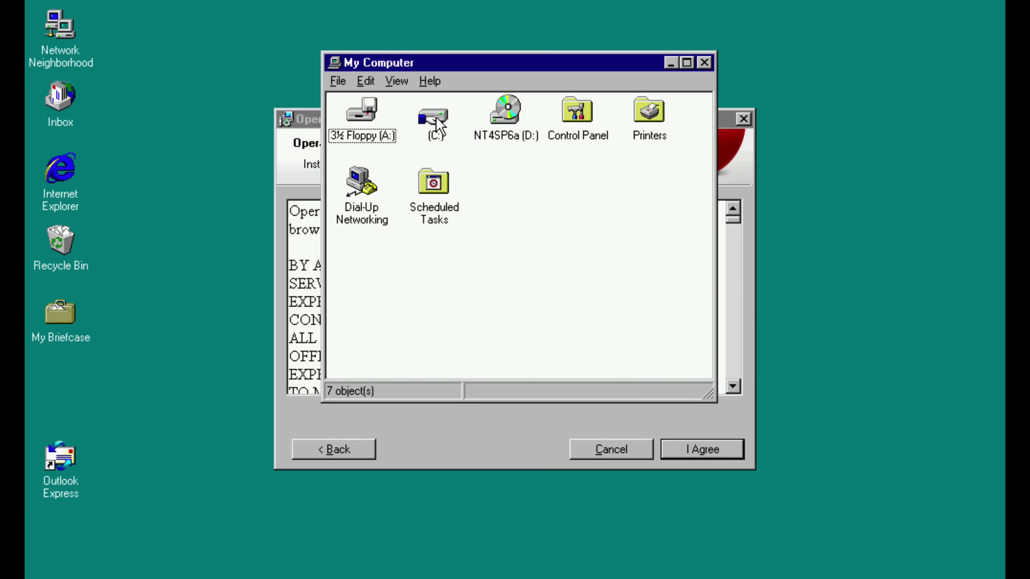
double_click(436, 120)
double_click(648, 115)
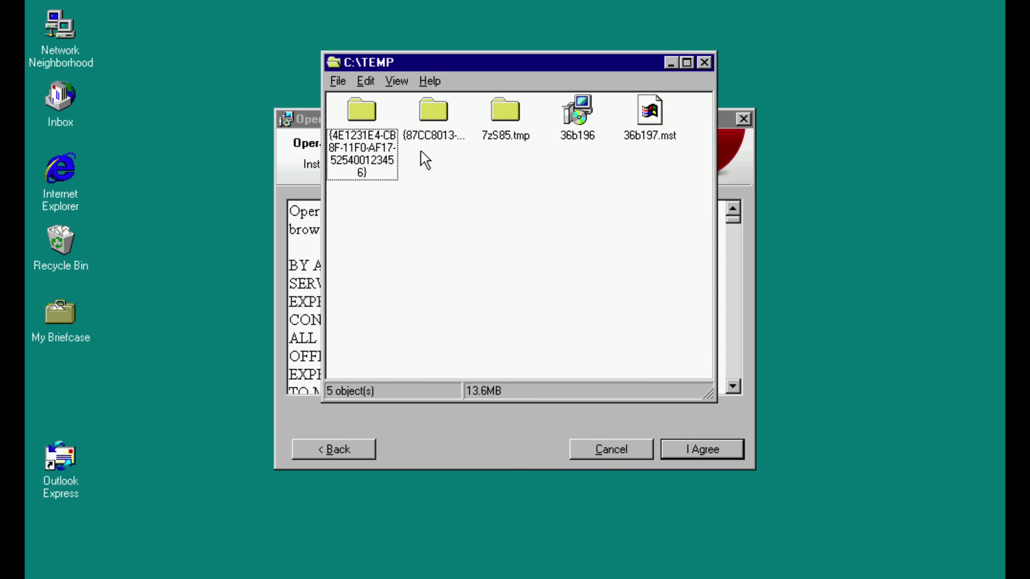
double_click(362, 118)
left_click_drag(598, 65, 461, 1)
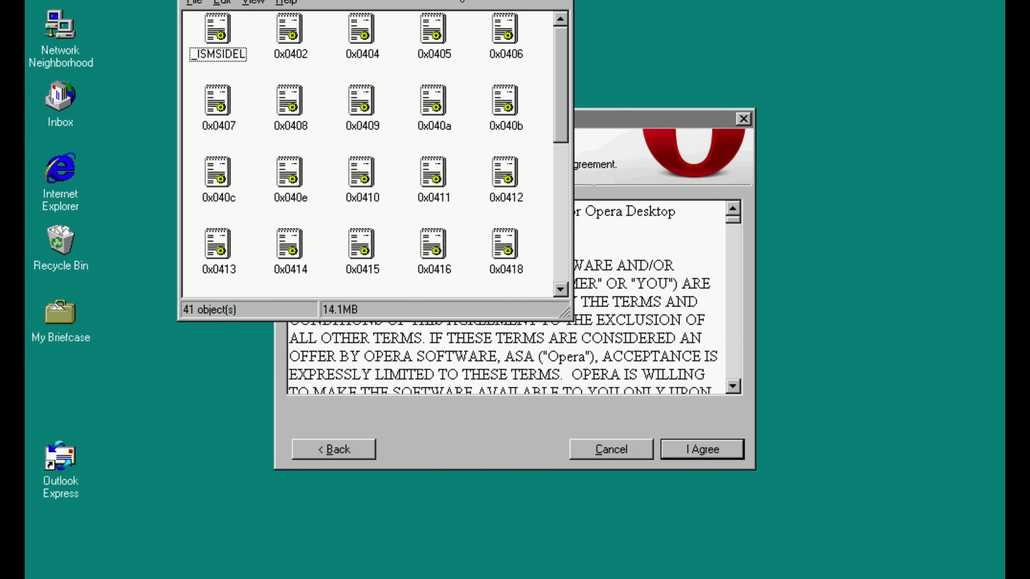
left_click_drag(567, 314, 884, 578)
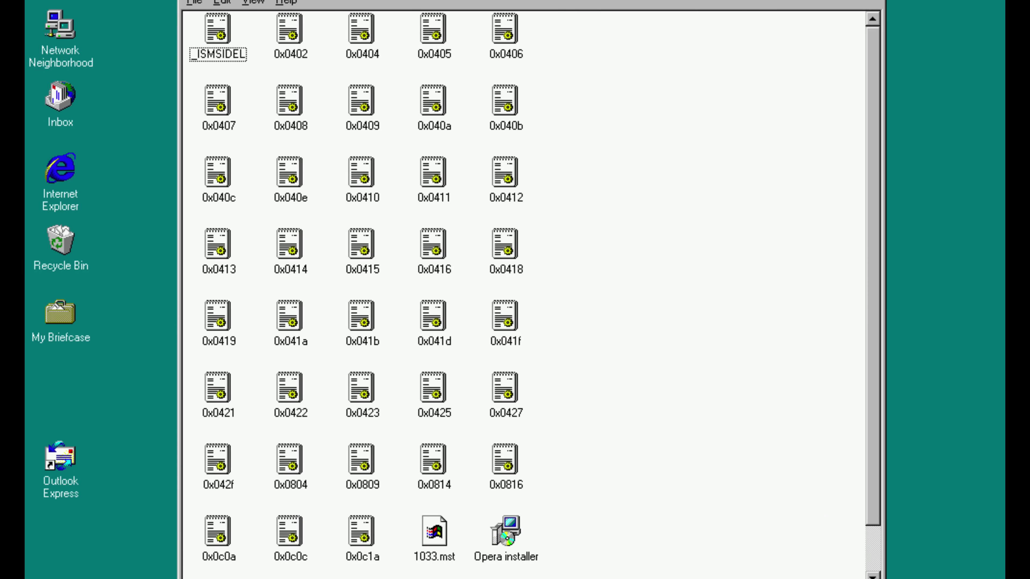
- Select all 41 extracted setup files, including the Opera installer, and copy them
left_click(507, 534)
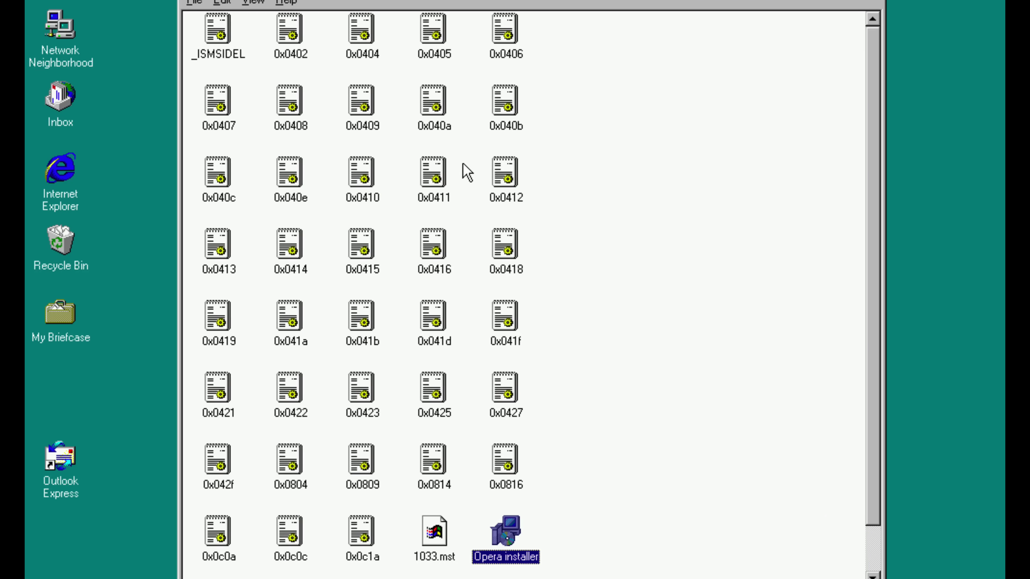
left_click(507, 488)
left_click(228, 3)
left_click(243, 115)
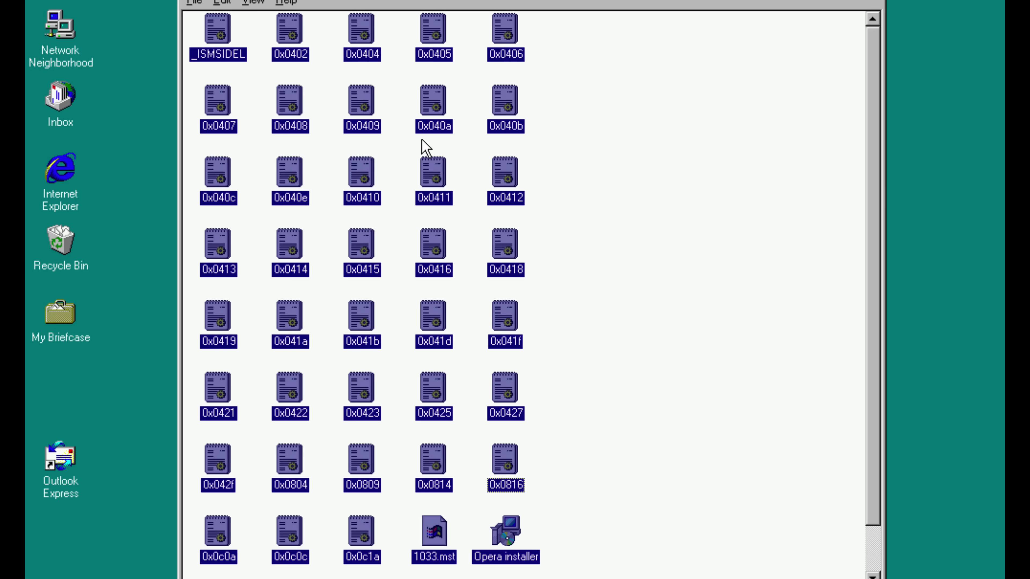
right_click(422, 147)
left_click(222, 2)
left_click(227, 115)
right_click(366, 187)
left_click(443, 297)
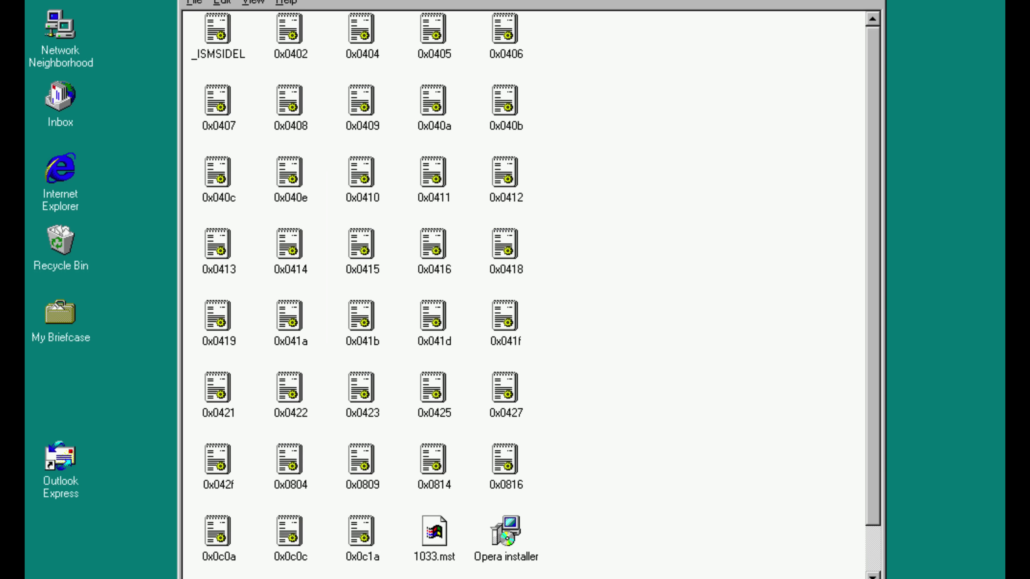
- Paste the copied files into C:\NTN\Opera
double_click(431, 136)
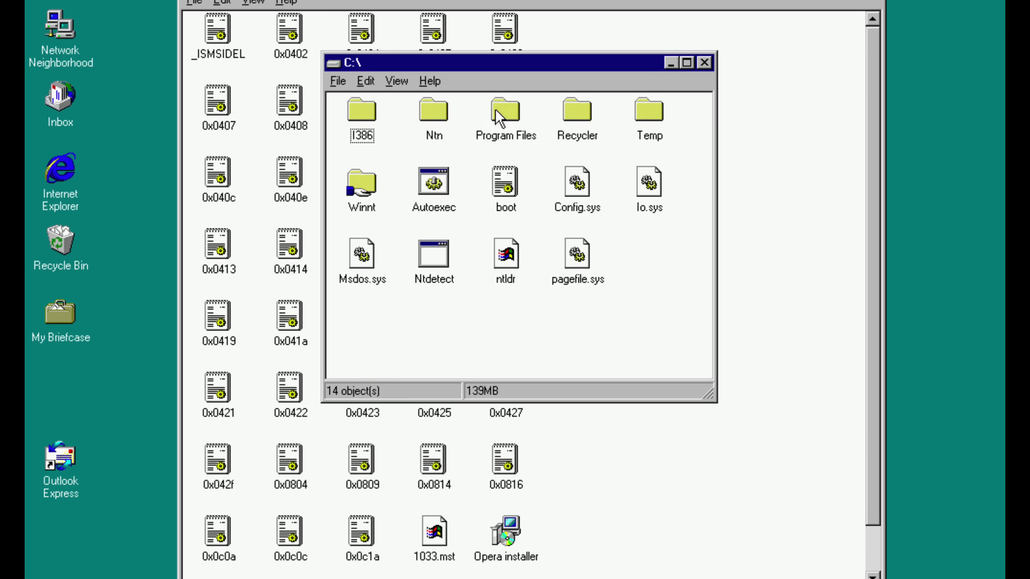
double_click(443, 121)
double_click(495, 132)
right_click(489, 211)
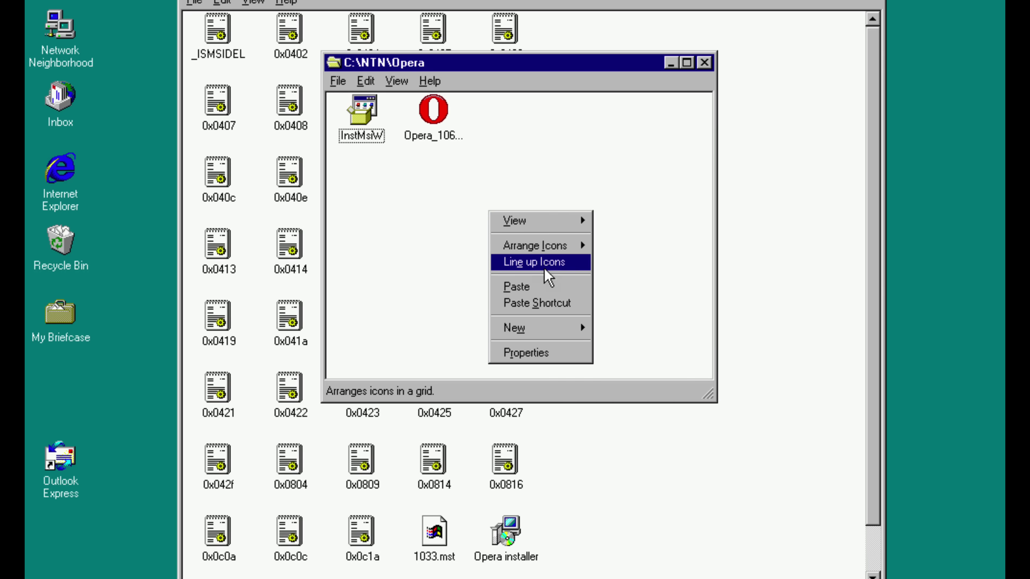
left_click(544, 286)
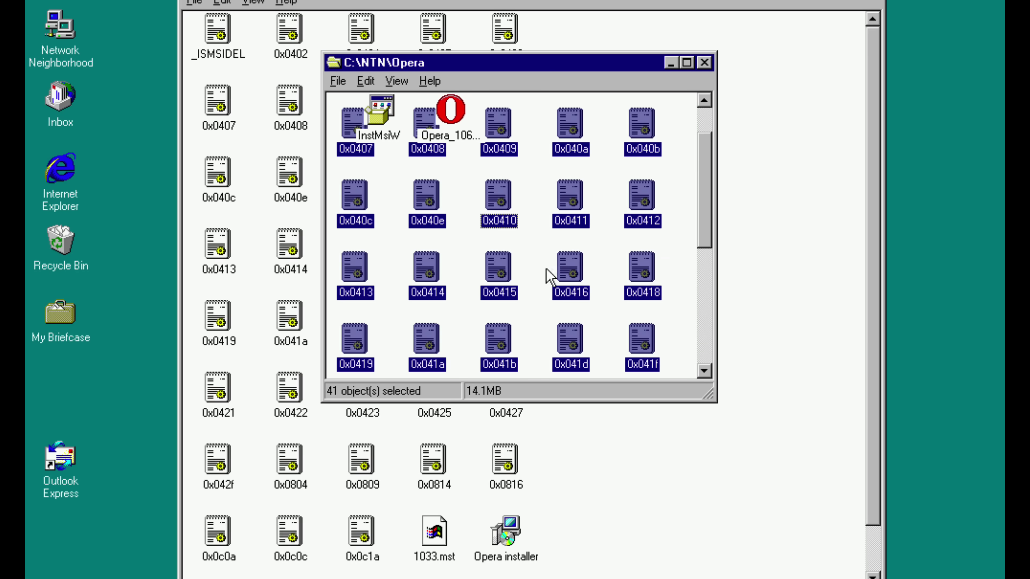
- Cancel the Opera installation and close the wizard
left_click(592, 451)
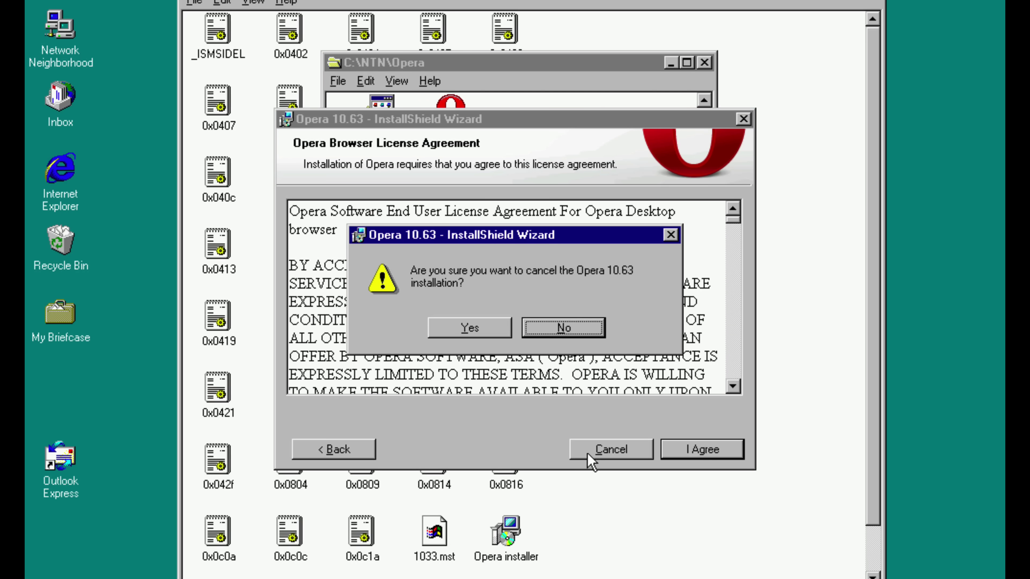
left_click(431, 335)
left_click(609, 449)
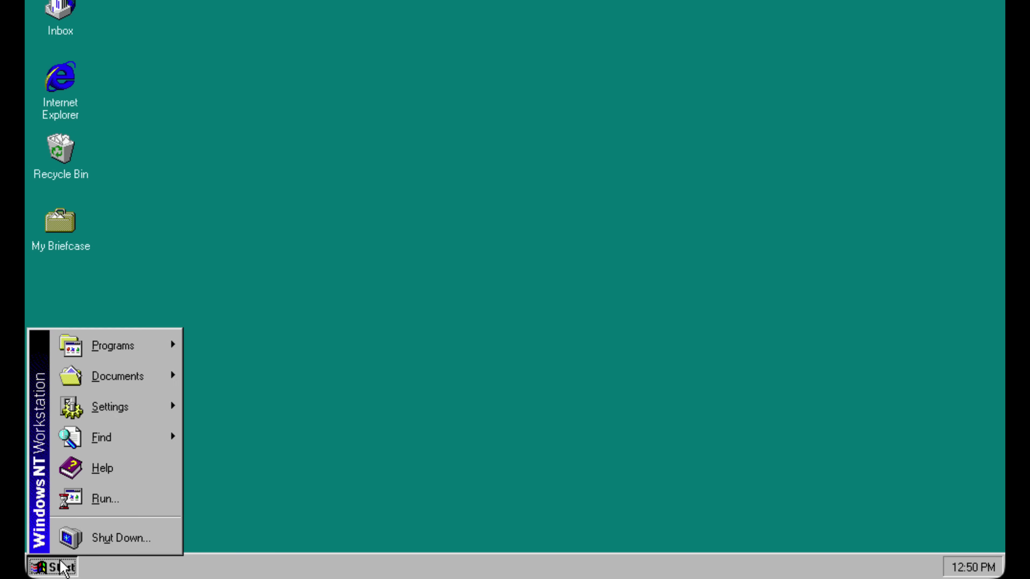
- Run msiexec /a c:\Ntn\Opera\Opera.msi TARGETDIR="C:\Opera" and complete the administrative install wizard
left_click(103, 496)
key("Return")
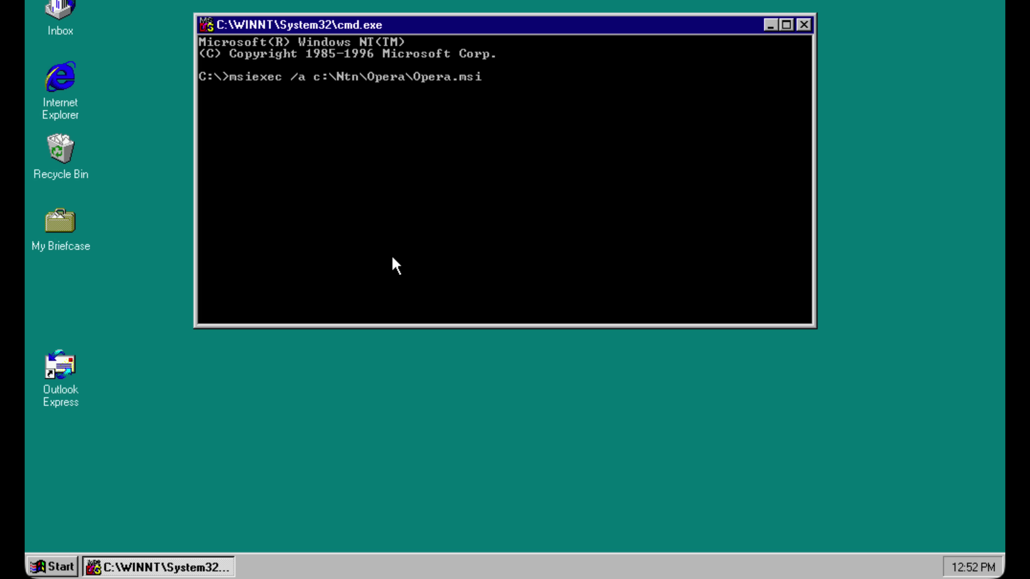
type("TARGET")
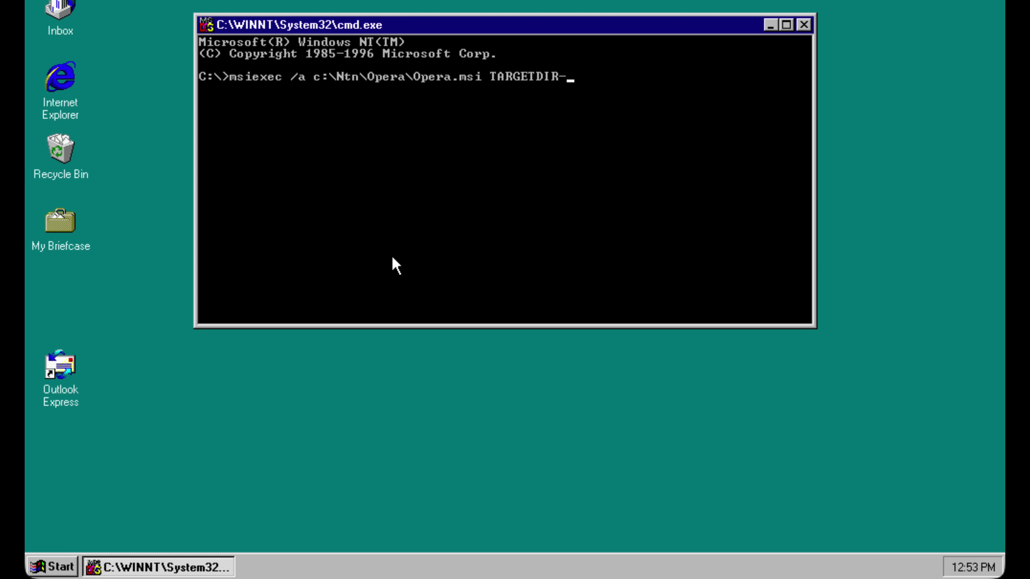
type("DIR=\"C:\\Opera\"")
key("Return")
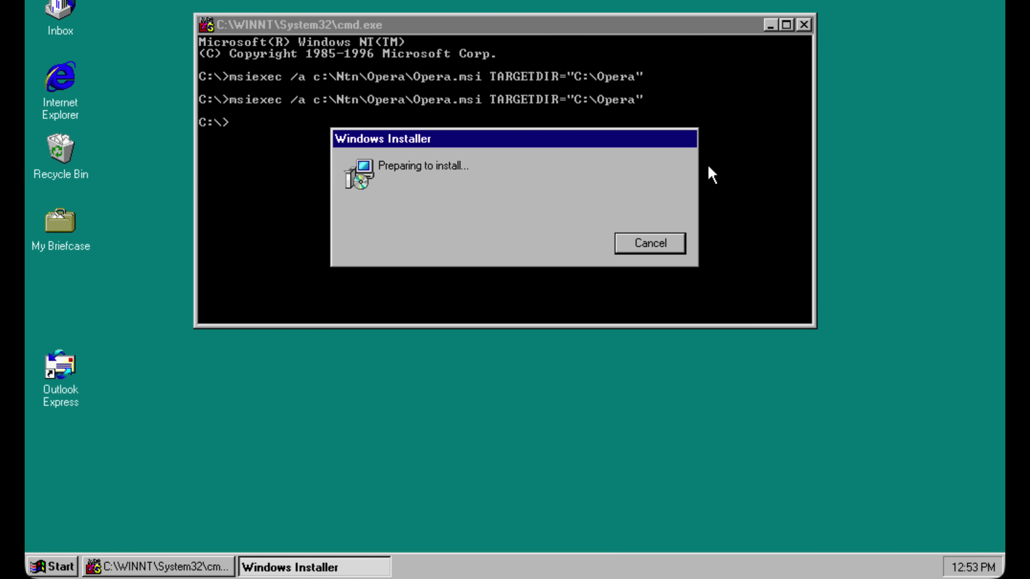
left_click(621, 364)
left_click(623, 360)
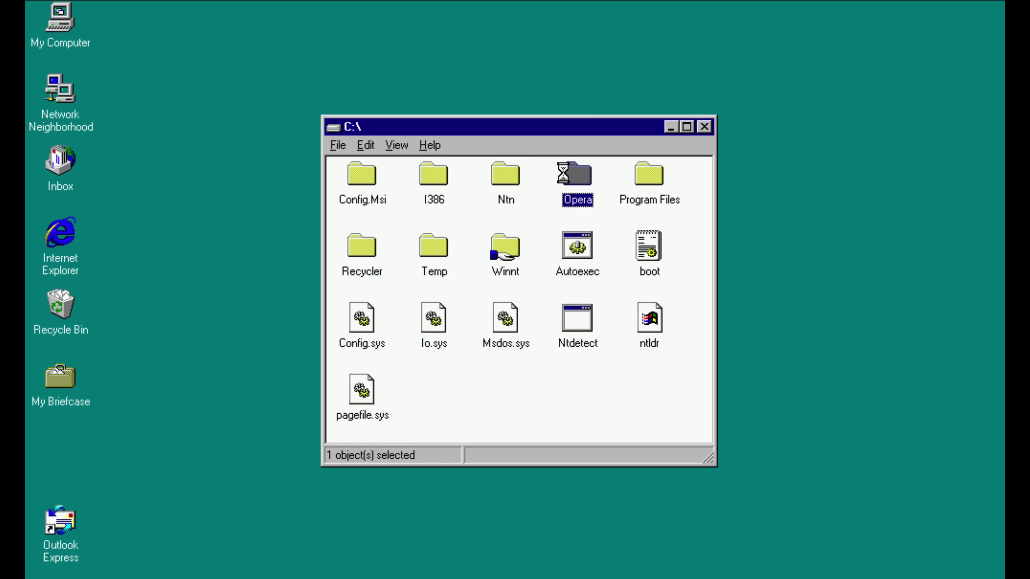
- Launch Opera from C:\Opera\program files\Opera and close the Msimg32.dll warning
double_click(570, 178)
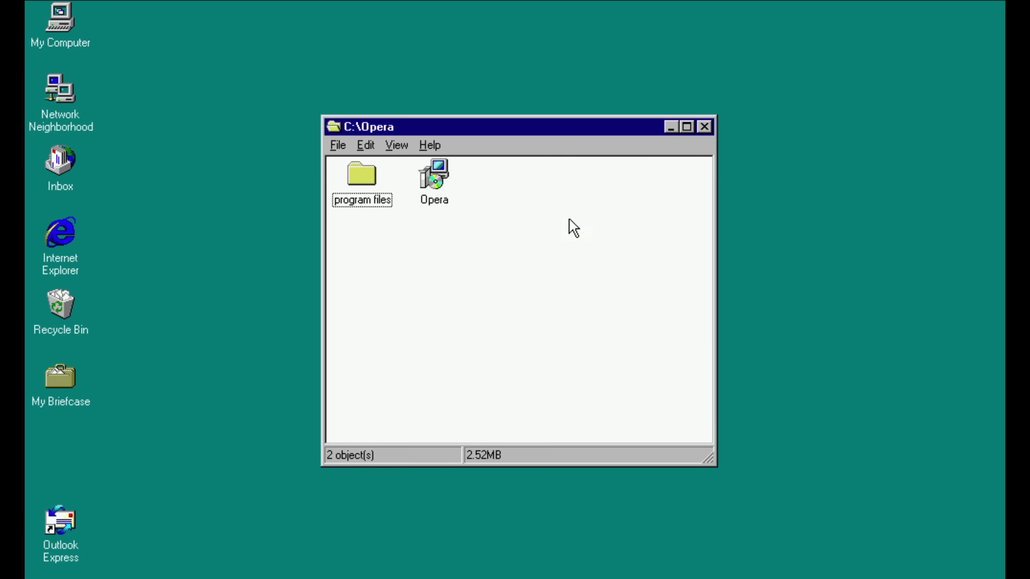
double_click(359, 195)
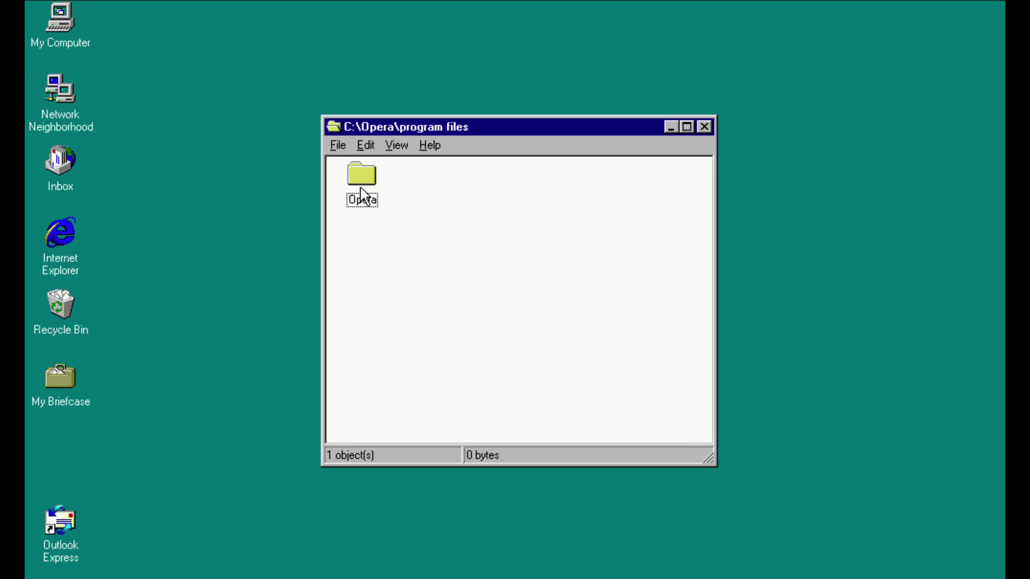
double_click(362, 196)
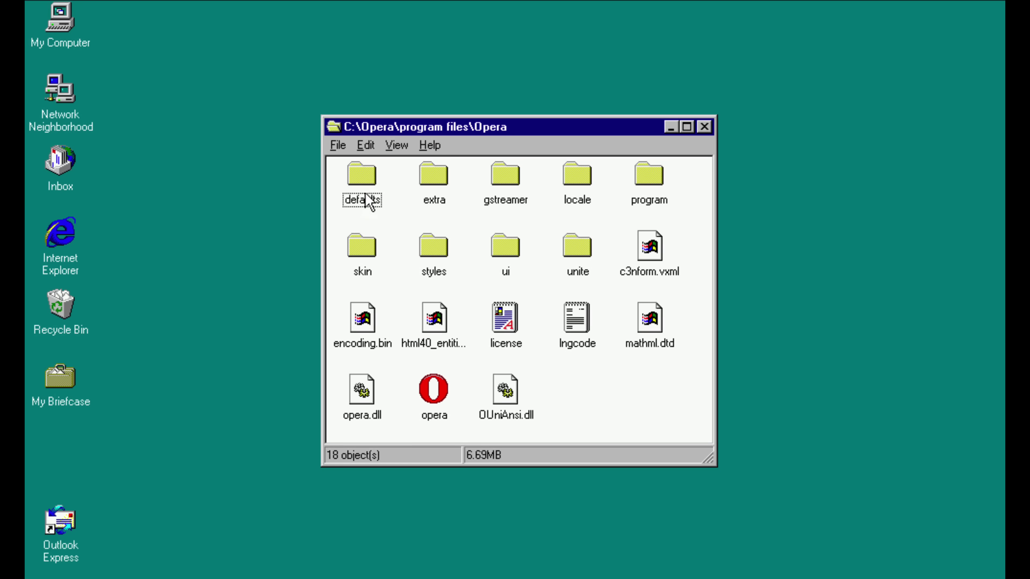
double_click(441, 390)
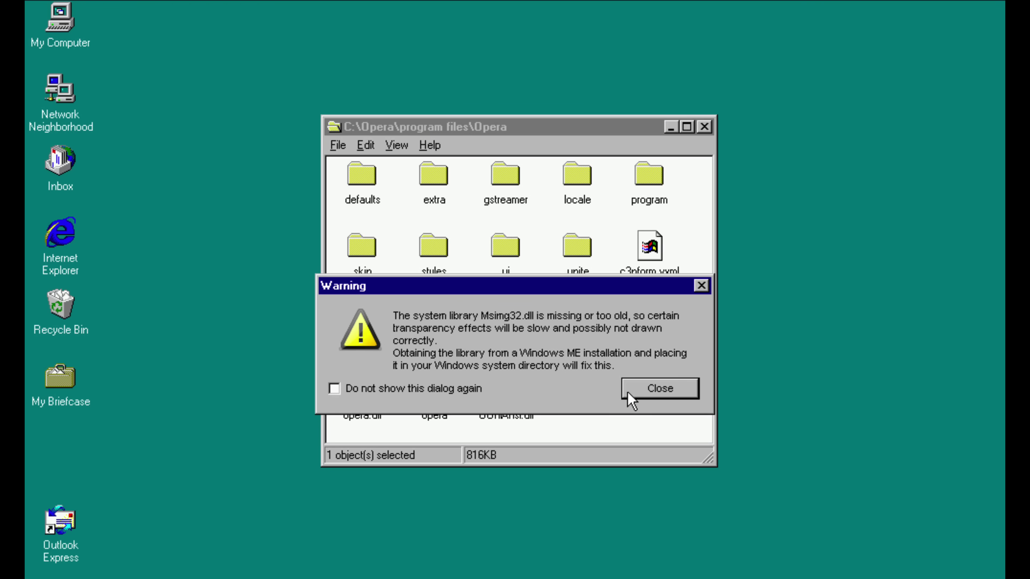
left_click(635, 398)
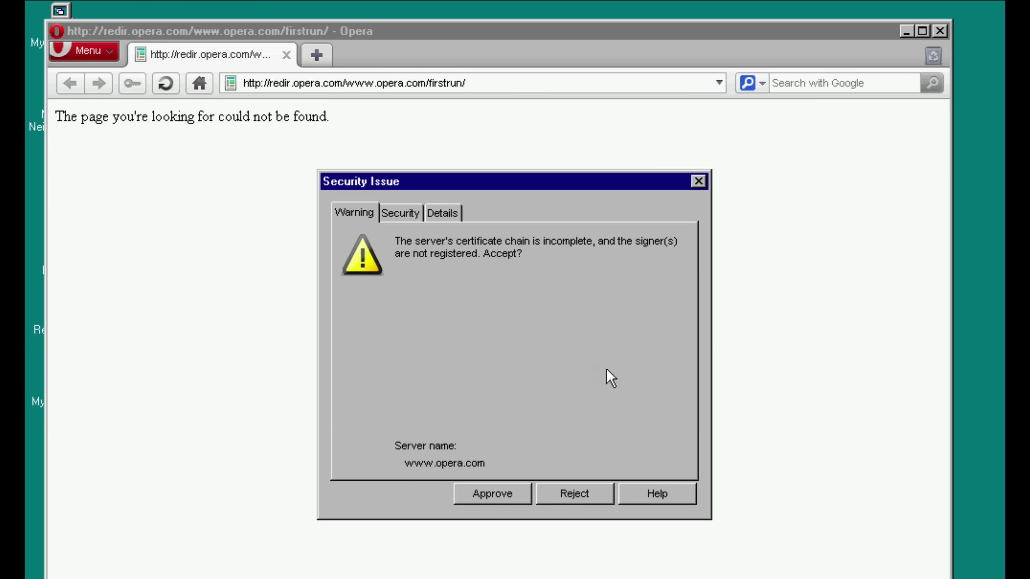
left_click(477, 495)
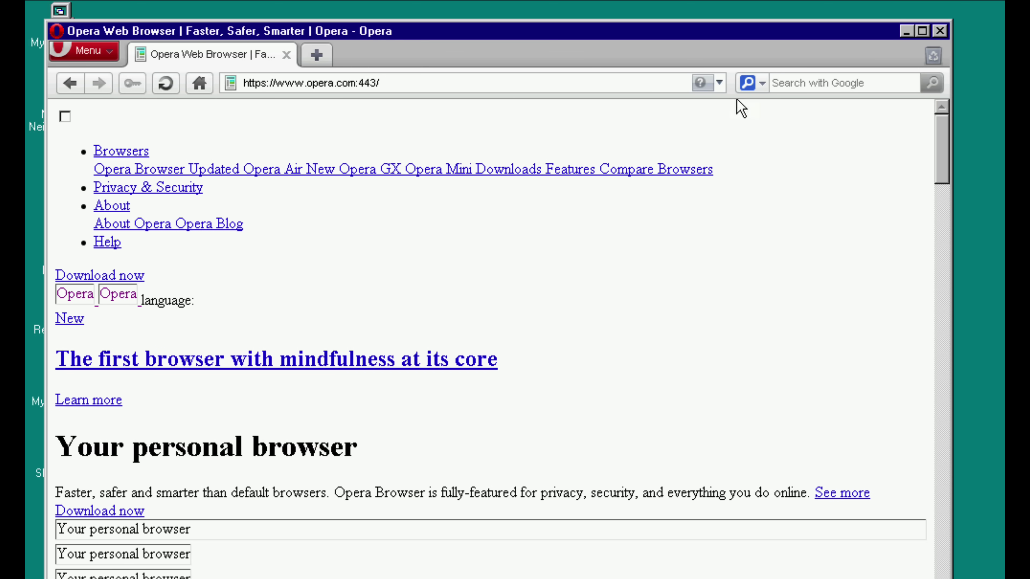
left_click(719, 83)
left_click(387, 109)
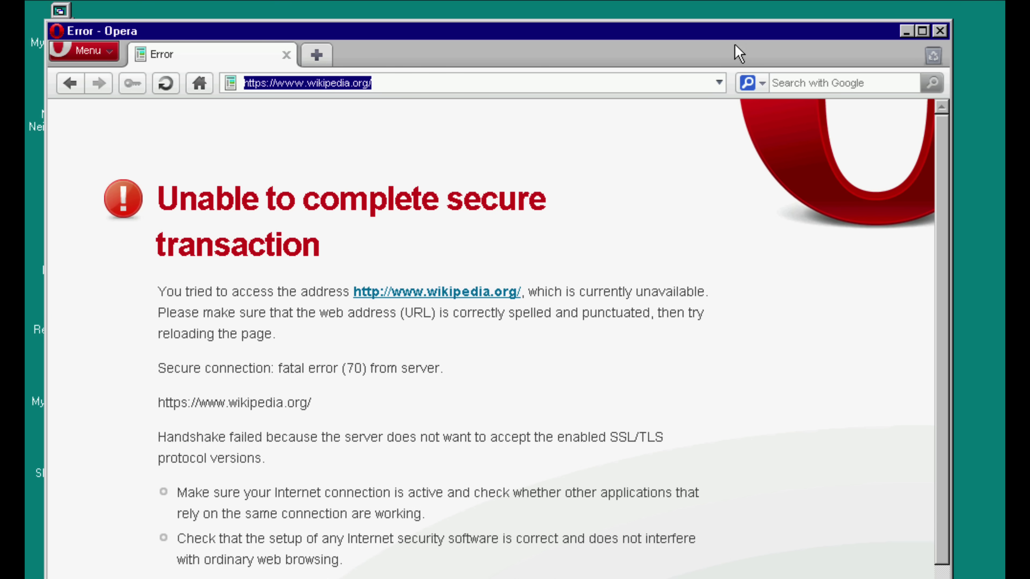
left_click(719, 83)
left_click(668, 144)
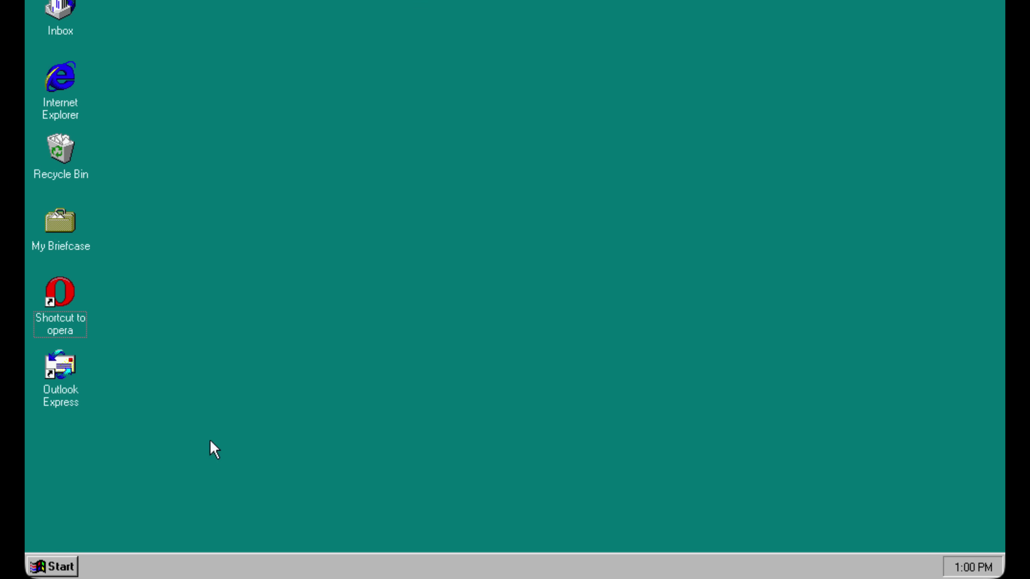
- Open cmd via Start > Run, telnet to telehack.com, and run starwars
left_click(76, 568)
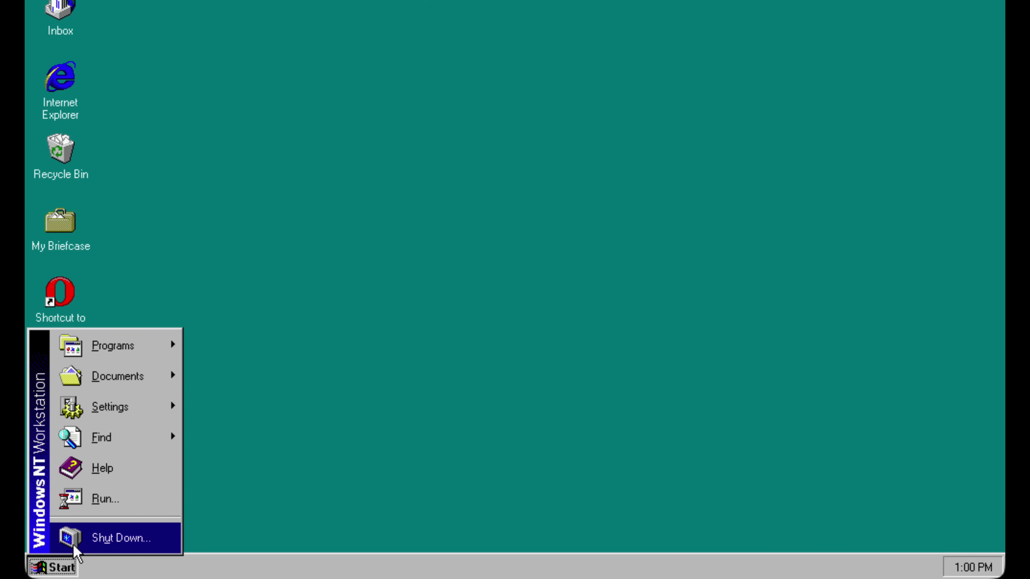
left_click(83, 510)
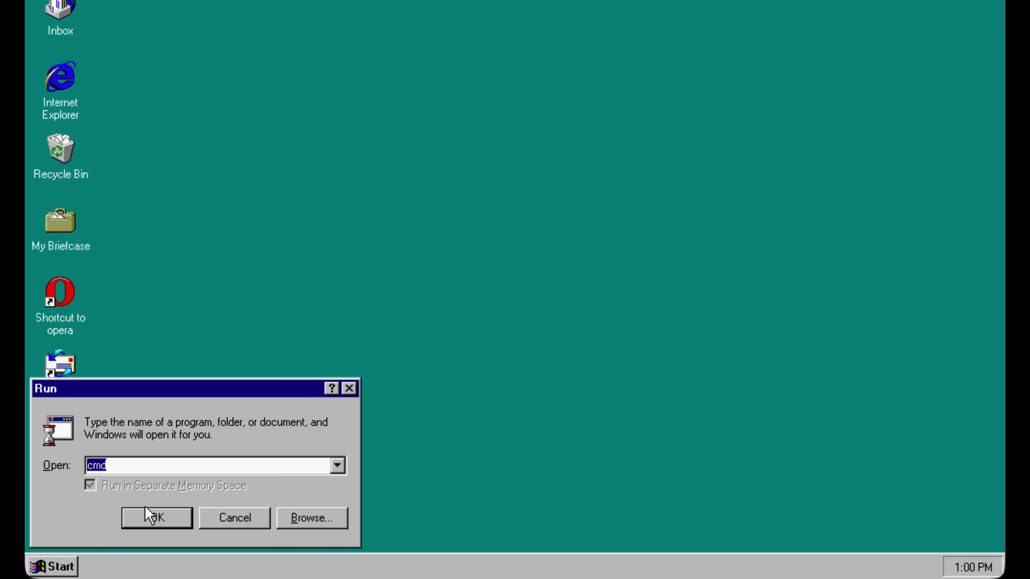
left_click(150, 516)
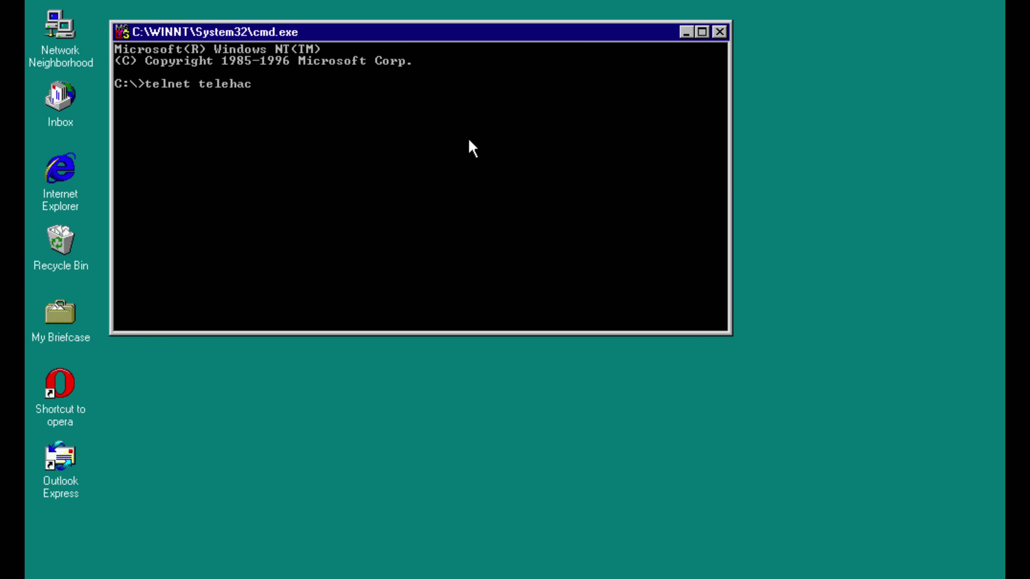
key("Return")
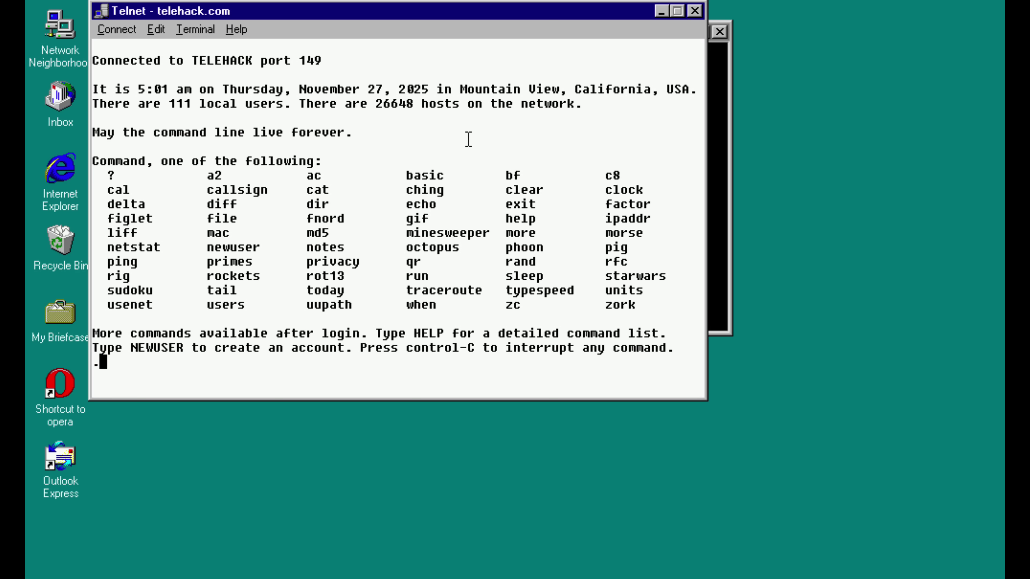
type("starwars")
key("Return")
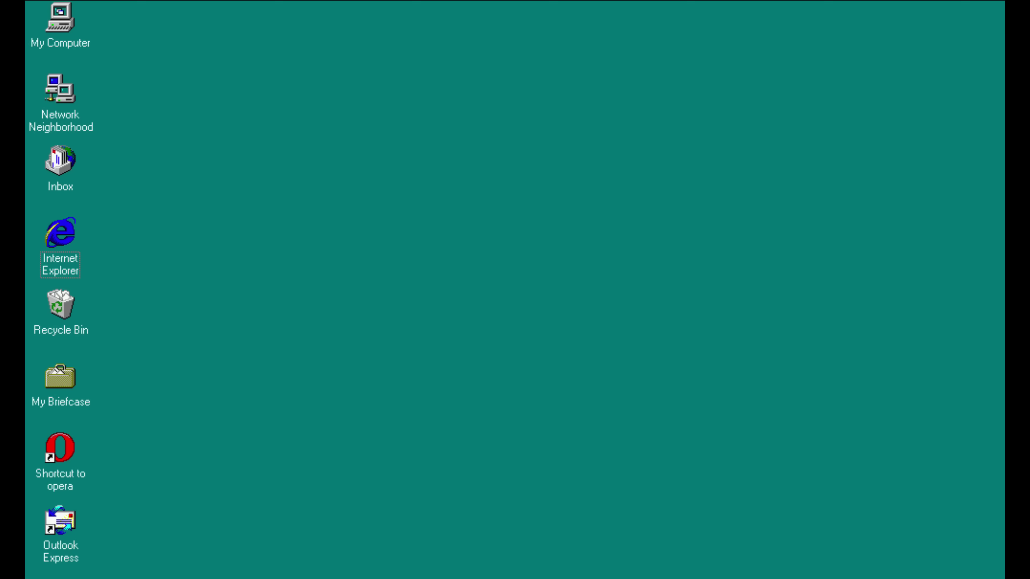
- Launch Internet Explorer and load news.bbc.co.uk from the address history
double_click(65, 244)
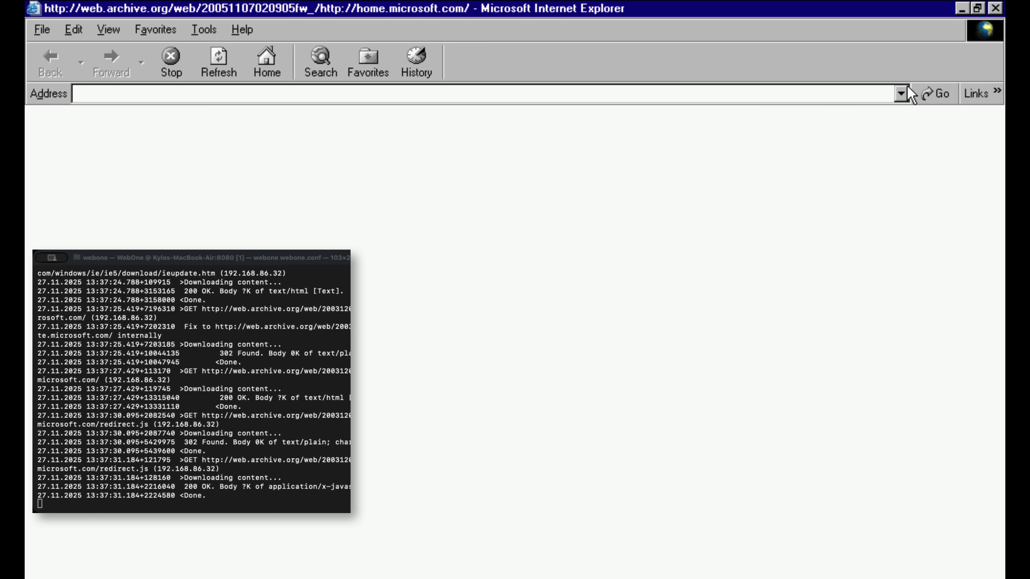
left_click(900, 93)
key("Up")
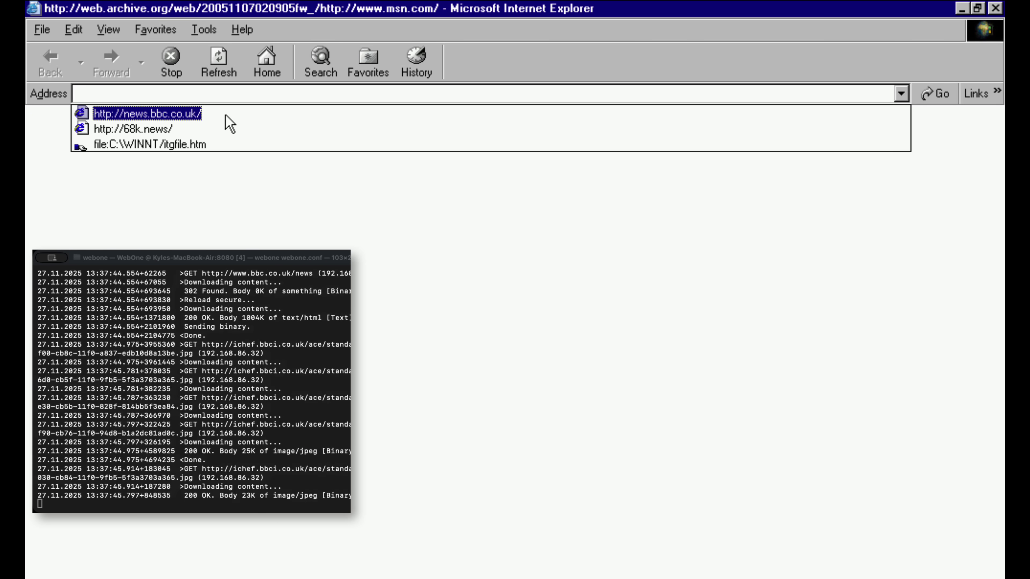
key("Return")
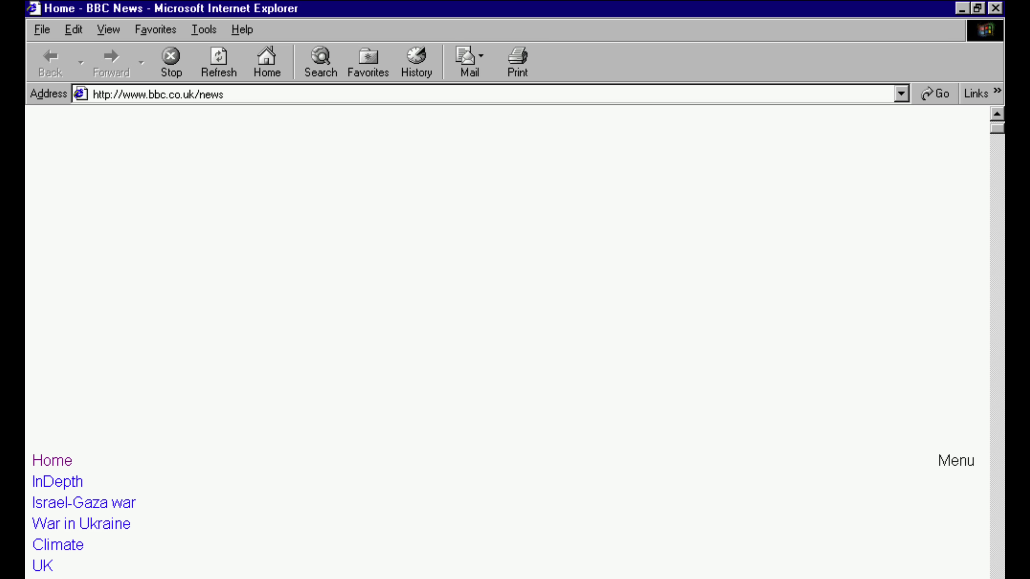
- Scroll down to the lead stories, then close Internet Explorer
scroll(949, 449, "down", 3)
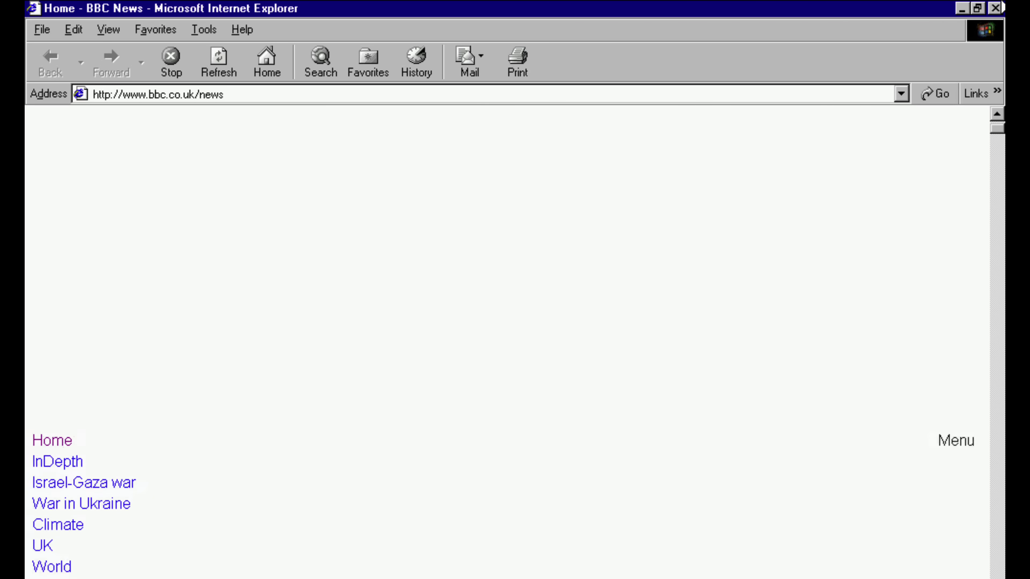
scroll(507, 340, "down", 4)
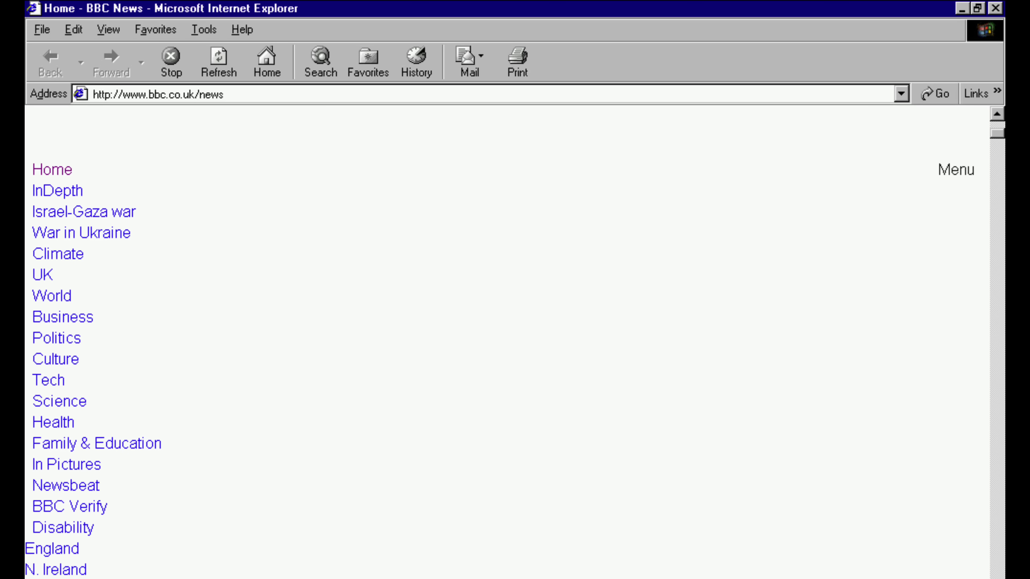
scroll(507, 341, "down", 20)
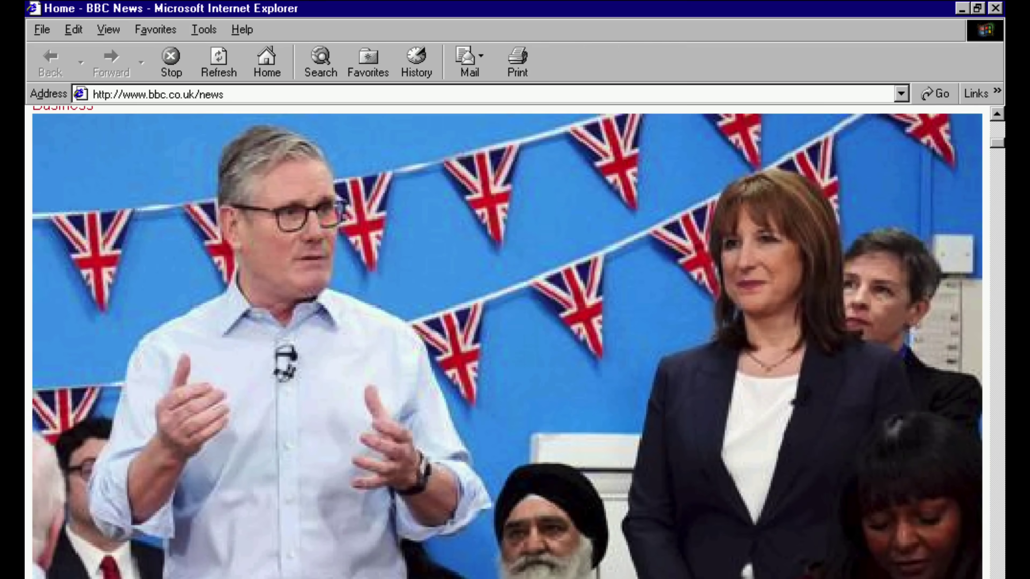
scroll(507, 341, "down", 2)
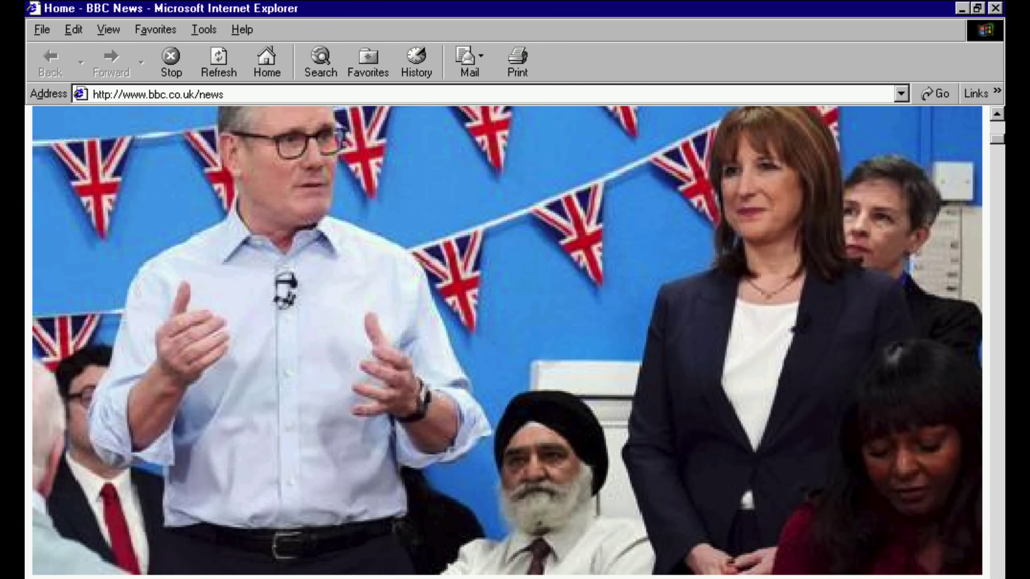
scroll(507, 340, "down", 10)
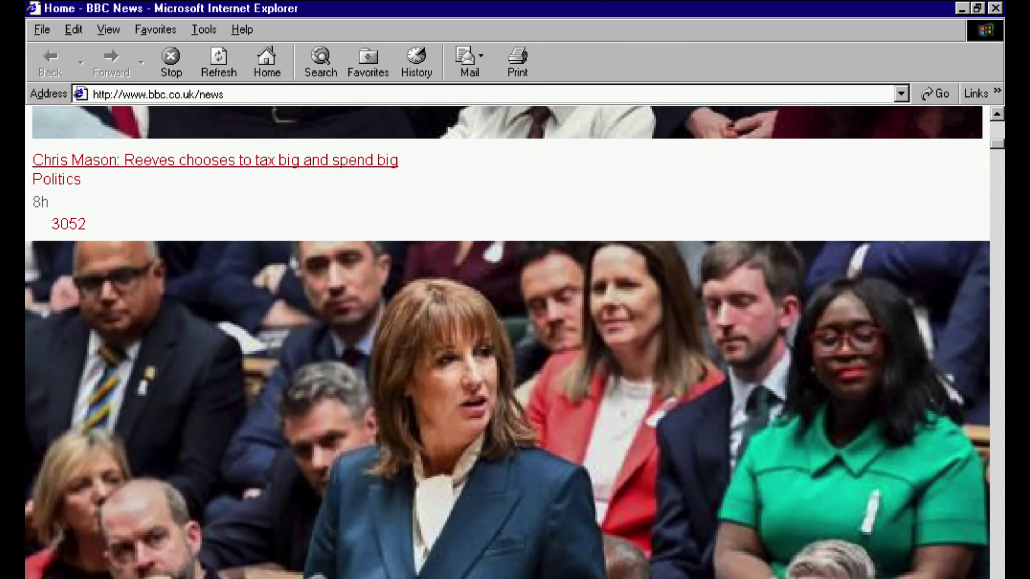
scroll(507, 341, "down", 2)
scroll(507, 340, "down", 2)
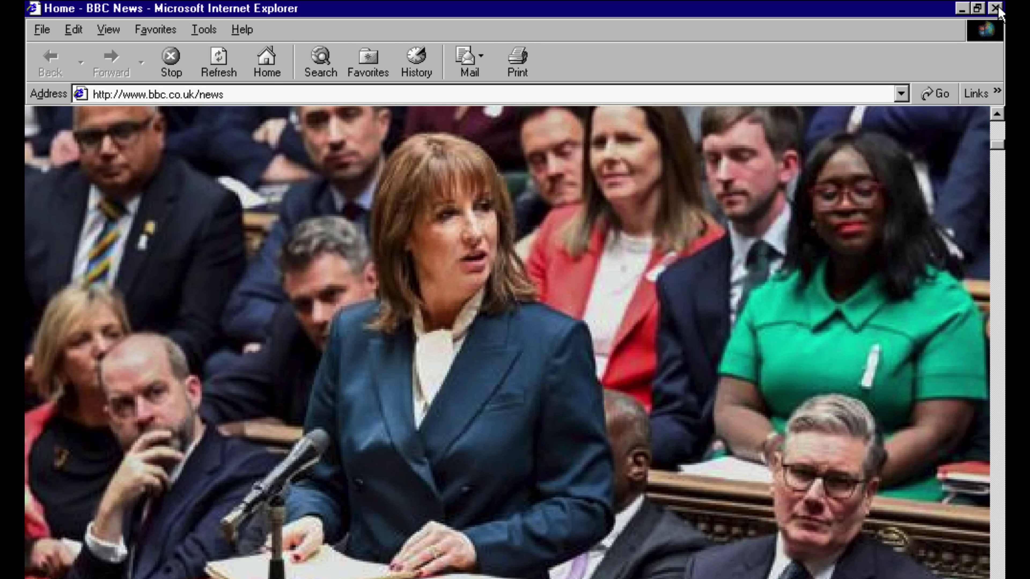
left_click(997, 8)
left_click(60, 448)
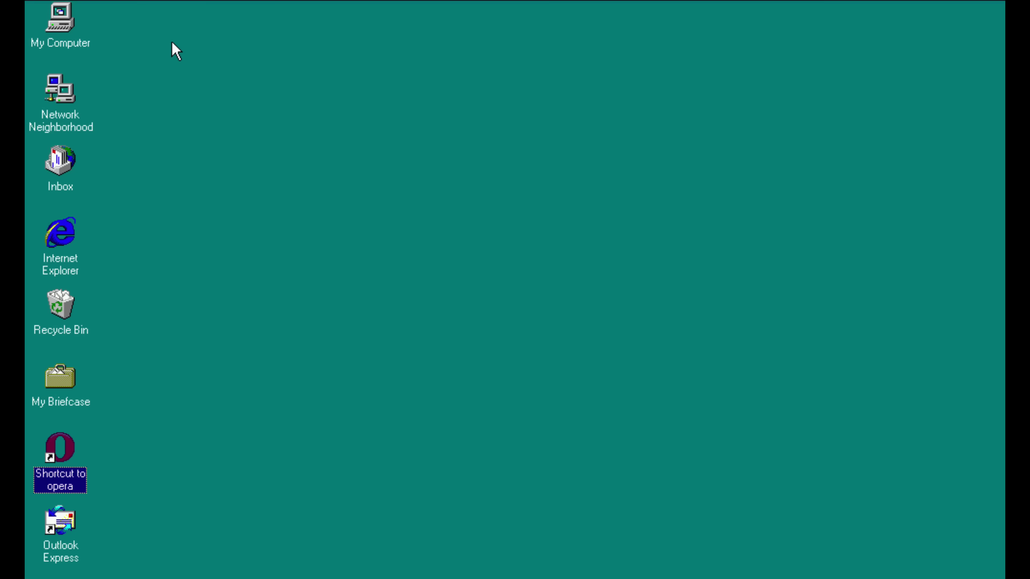
double_click(73, 448)
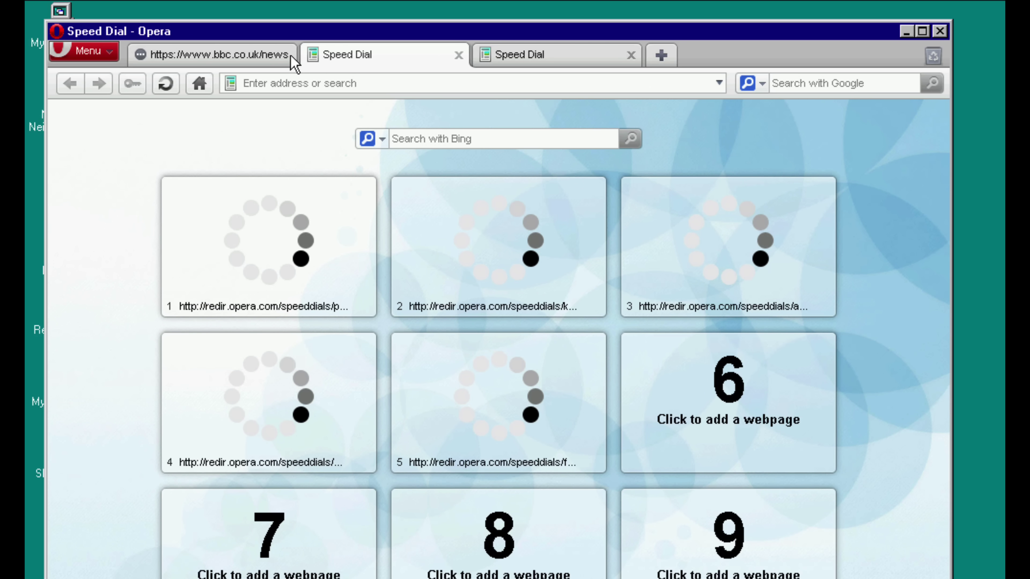
left_click(288, 55)
key("ctrl+w")
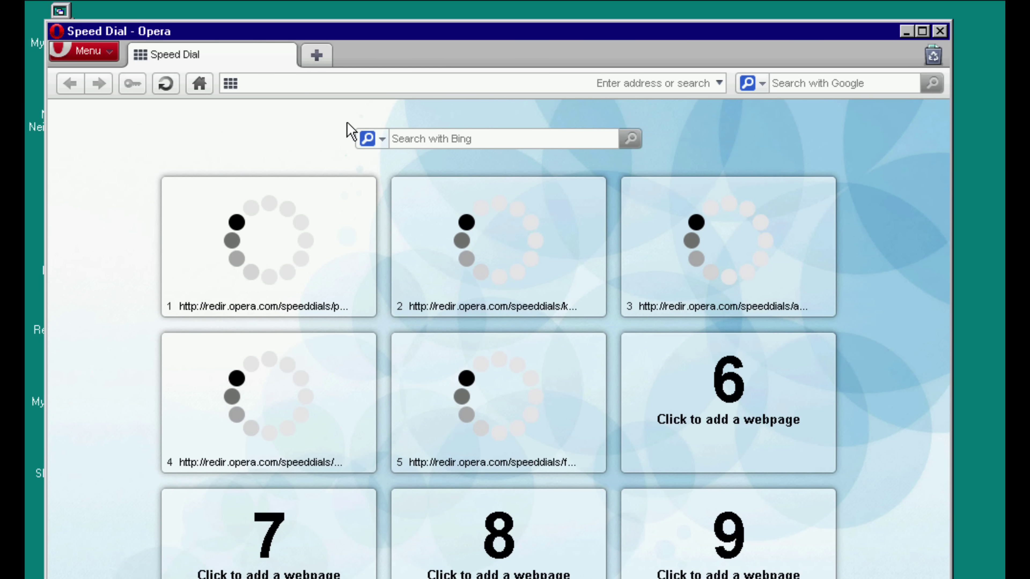
type("www.wikipedia.org")
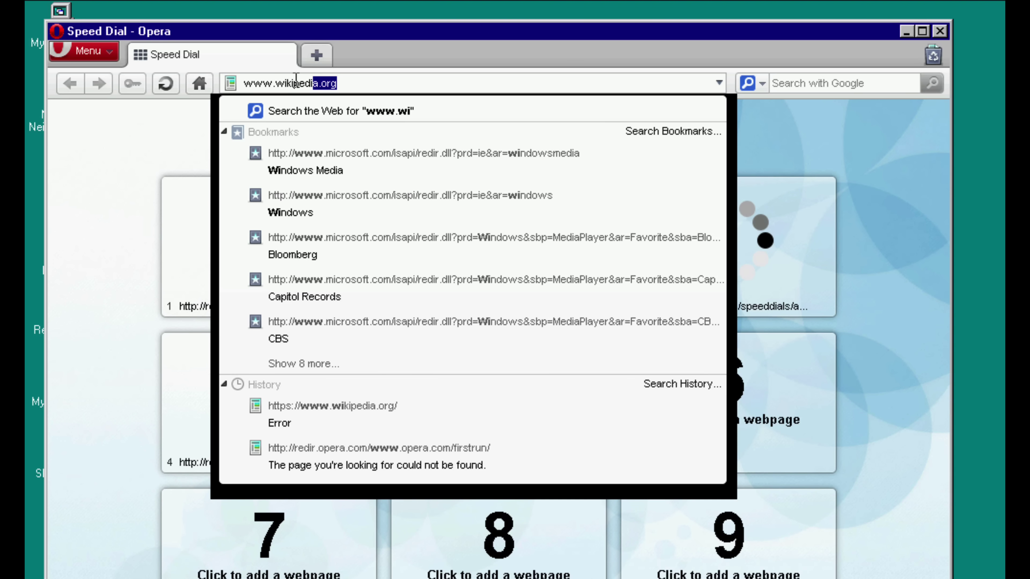
key("Return")
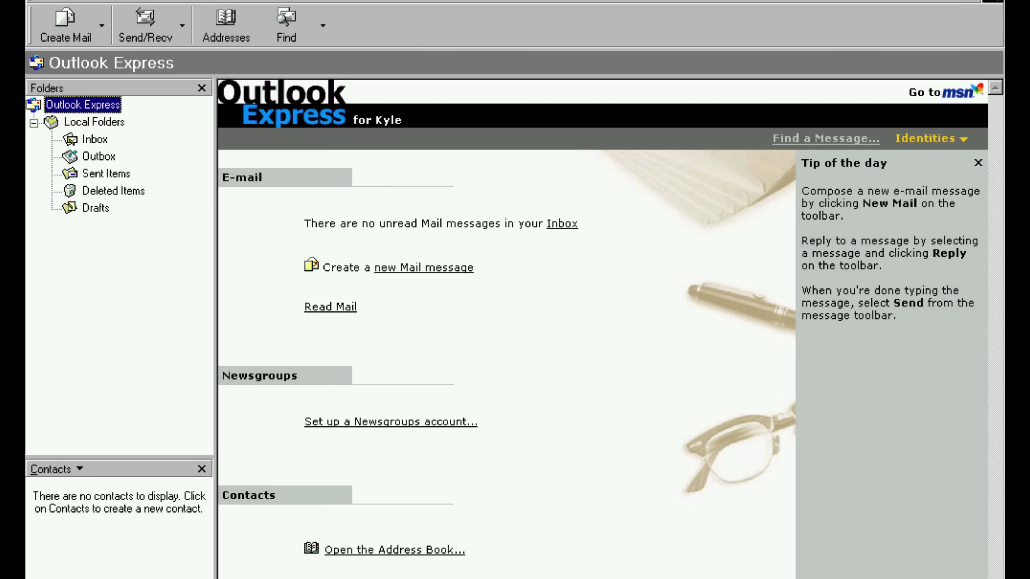
- Start a new mail account and enter the sender's display name and e-mail address
left_click(151, 2)
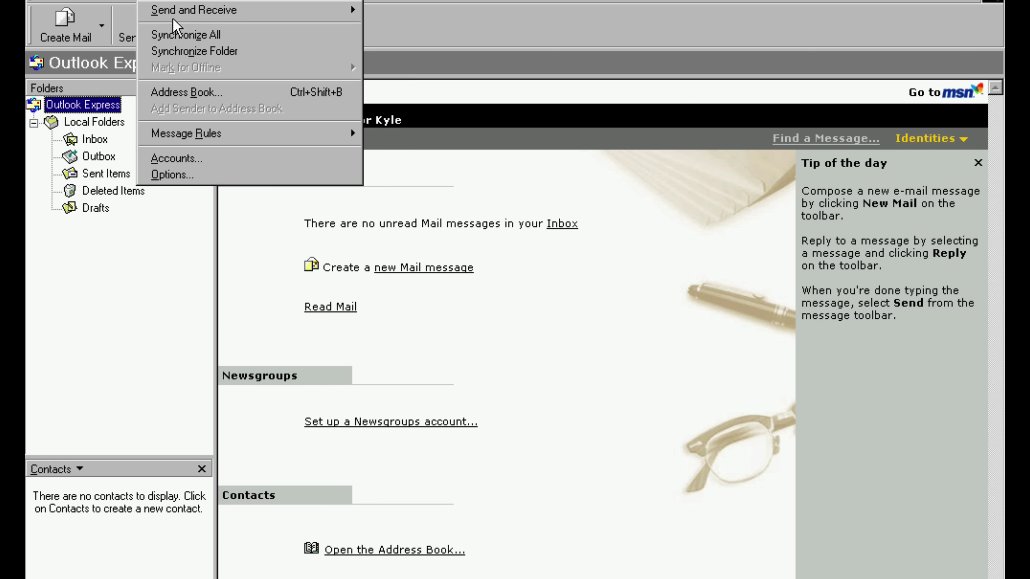
left_click(197, 160)
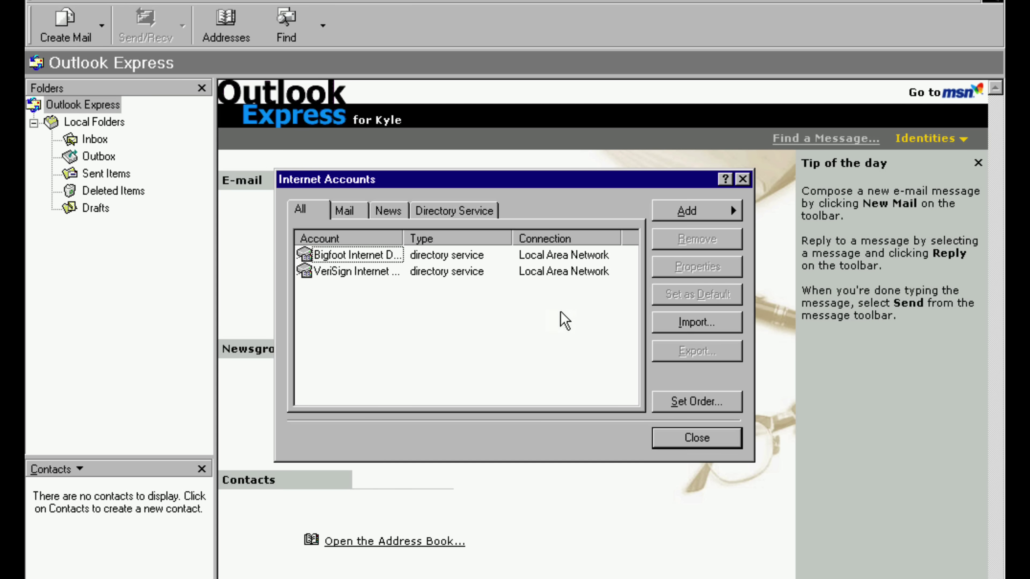
left_click(685, 213)
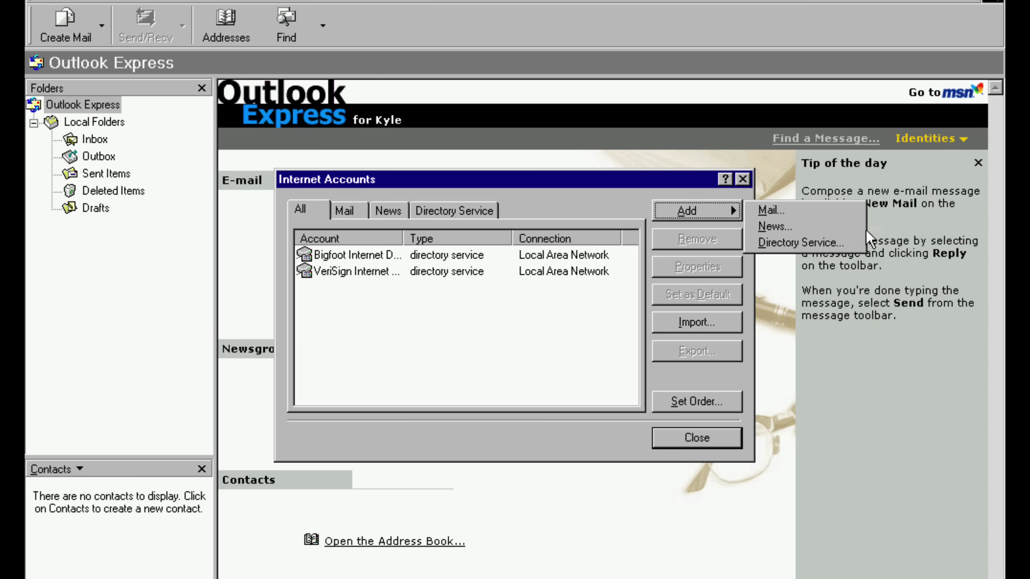
left_click(774, 210)
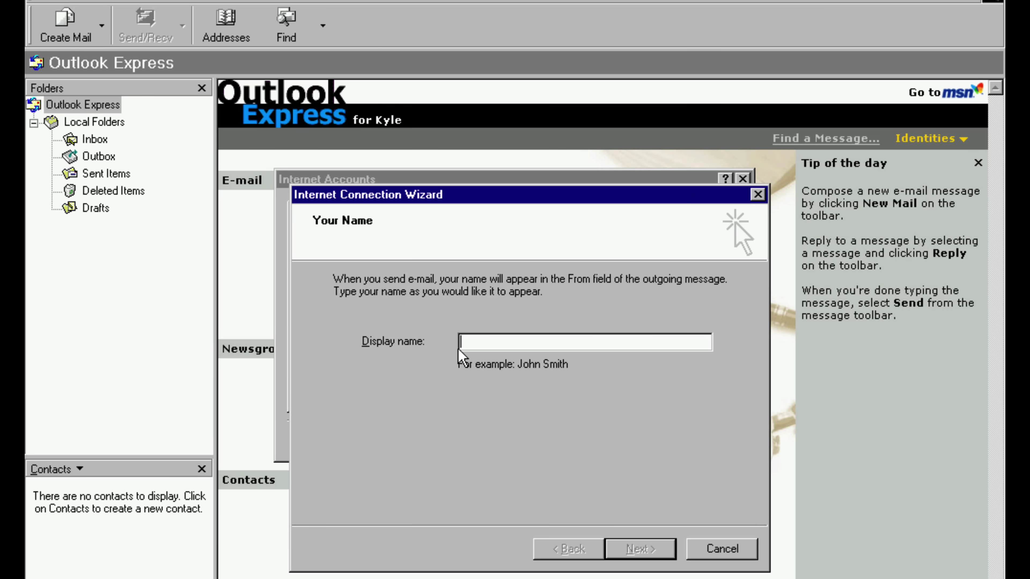
type("Kyle")
key("Return")
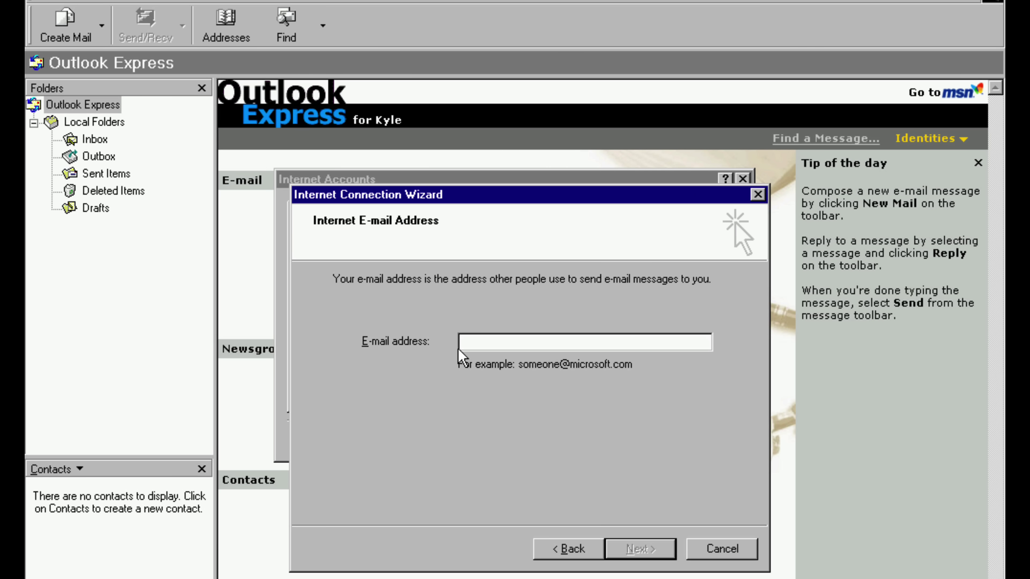
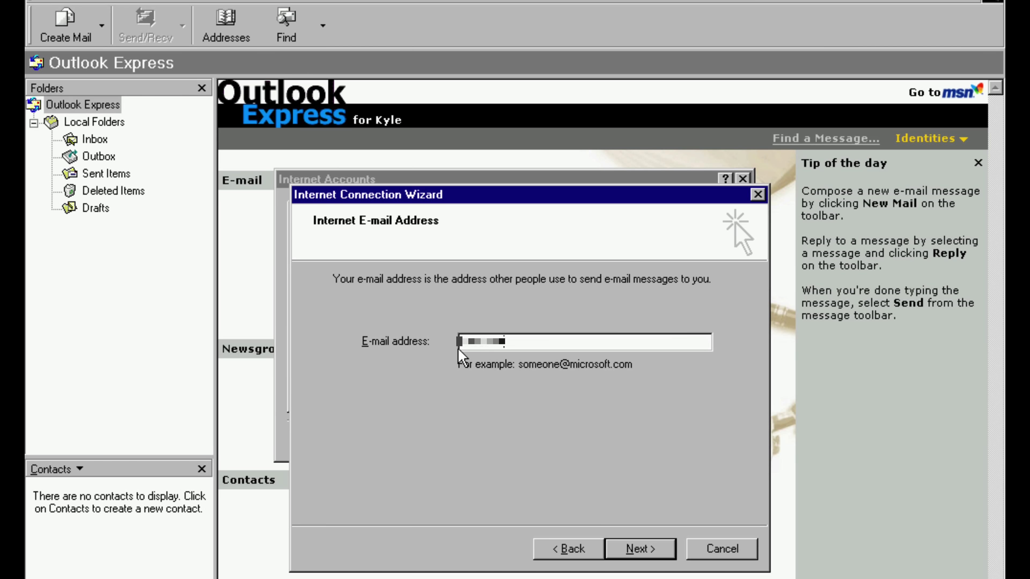
key("Return")
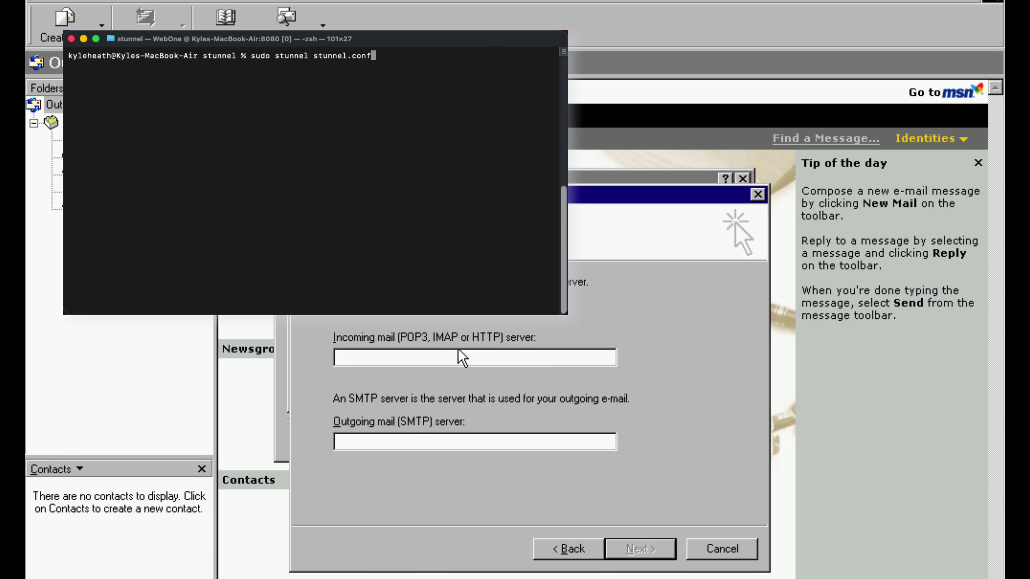
- Set both the incoming and outgoing mail servers to 192.168.86.32
type("192.168")
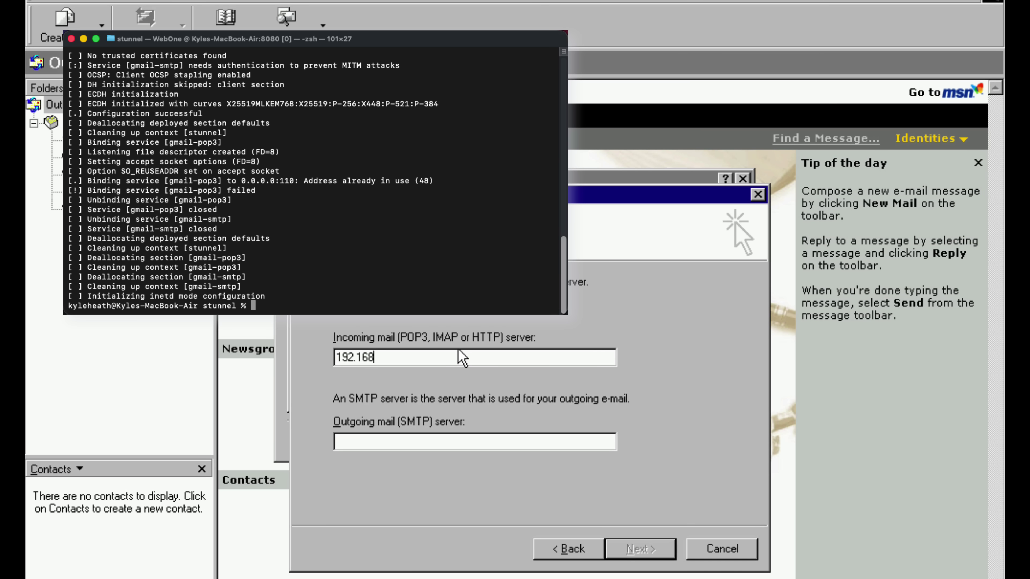
type(".8")
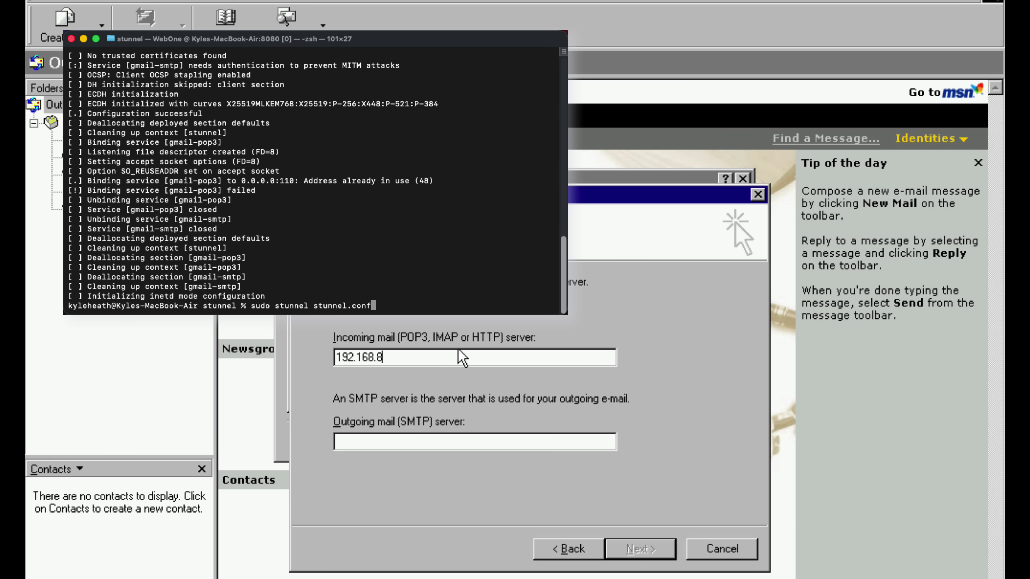
type("6.32")
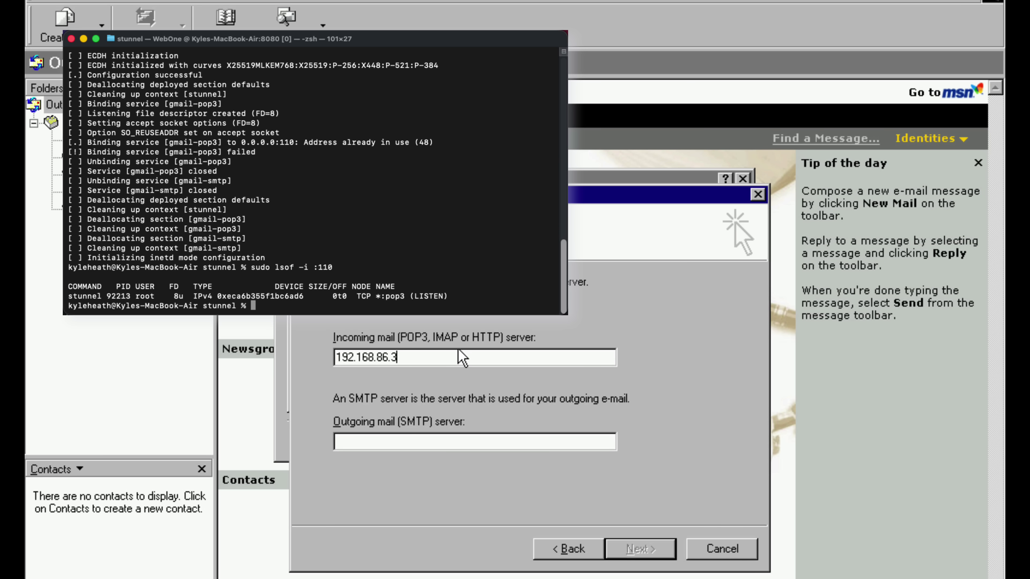
key("Tab")
type("192.168.8")
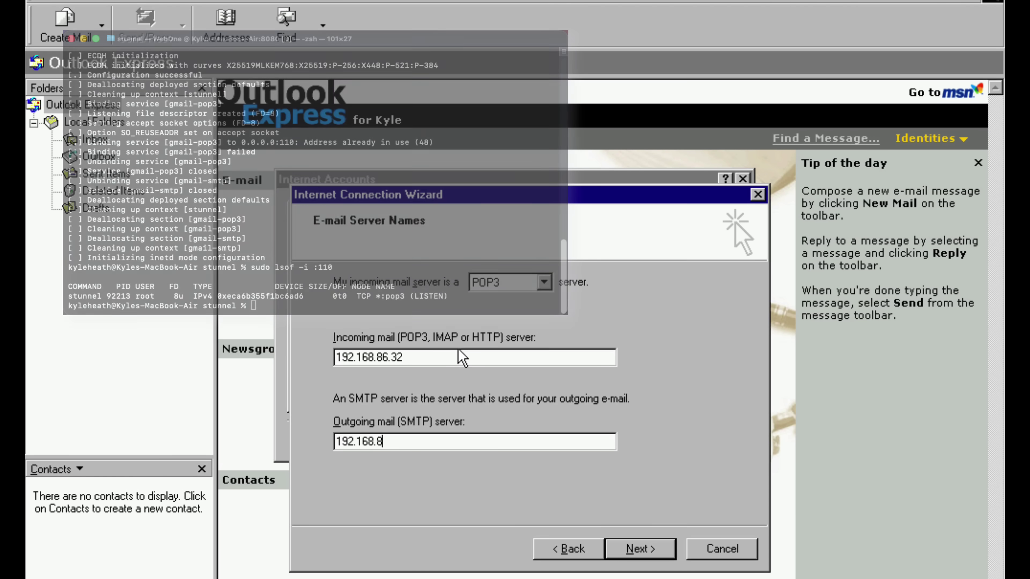
type("6.32")
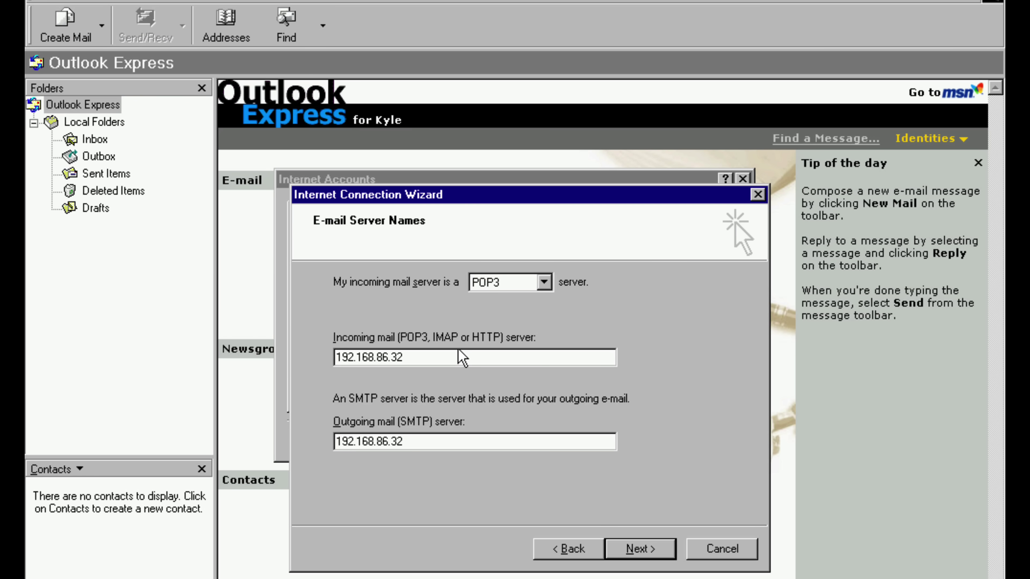
left_click(642, 549)
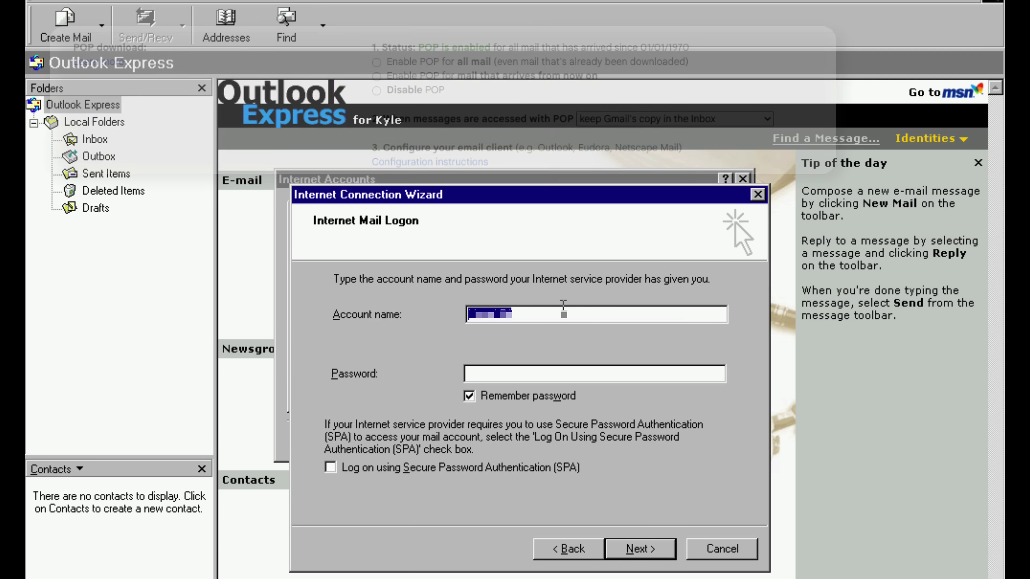
- Enter the account logon name and password, finish the wizard, and close the accounts list
left_click(552, 315)
type("mail")
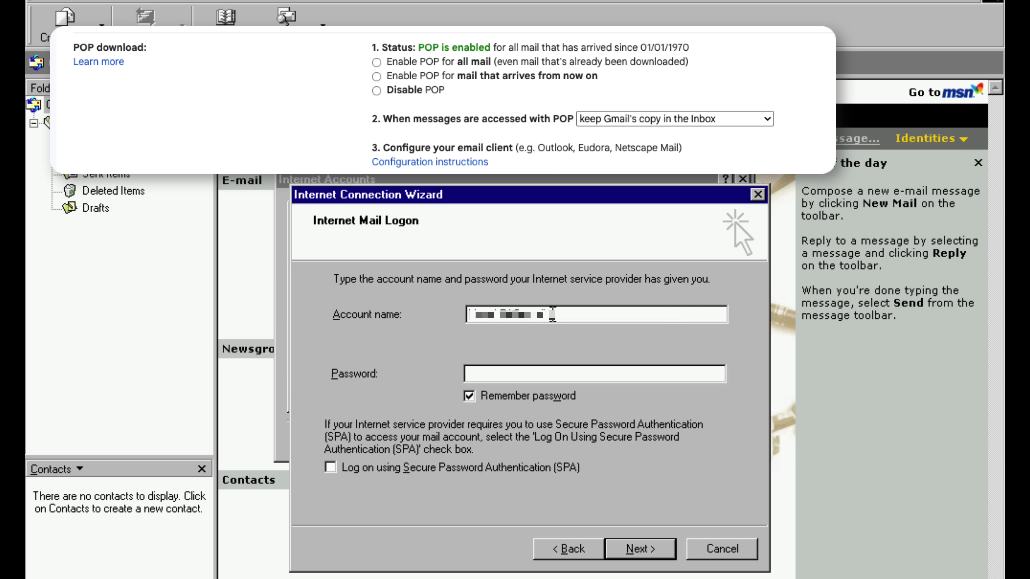
type(".c")
key("Tab")
type("****")
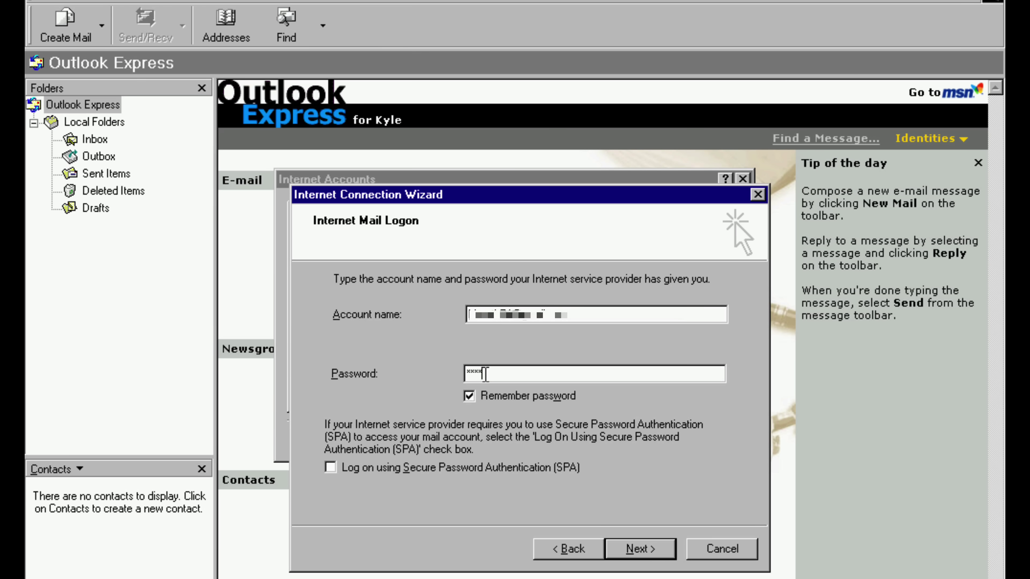
type("********")
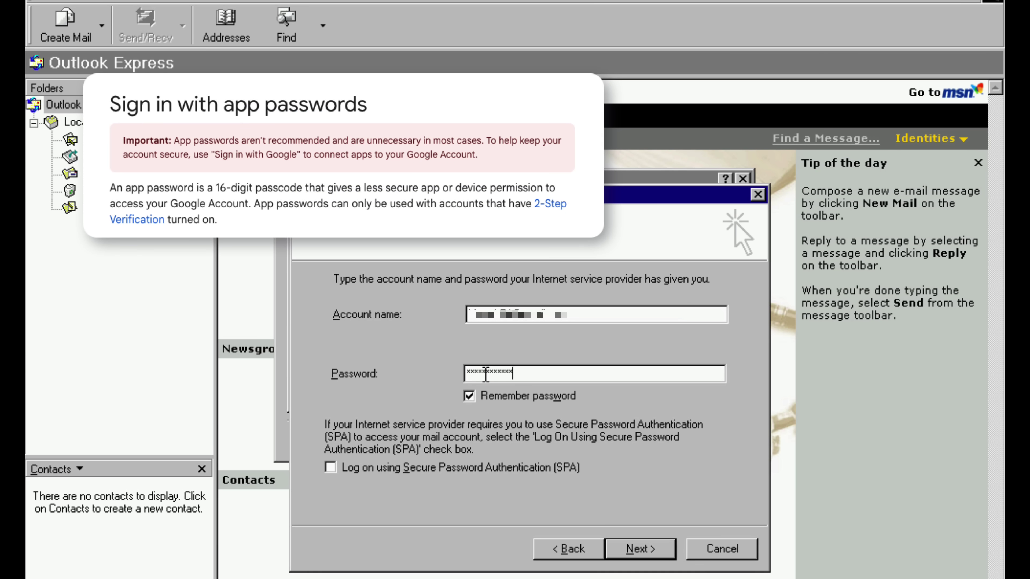
type("****")
left_click(640, 549)
left_click(640, 549)
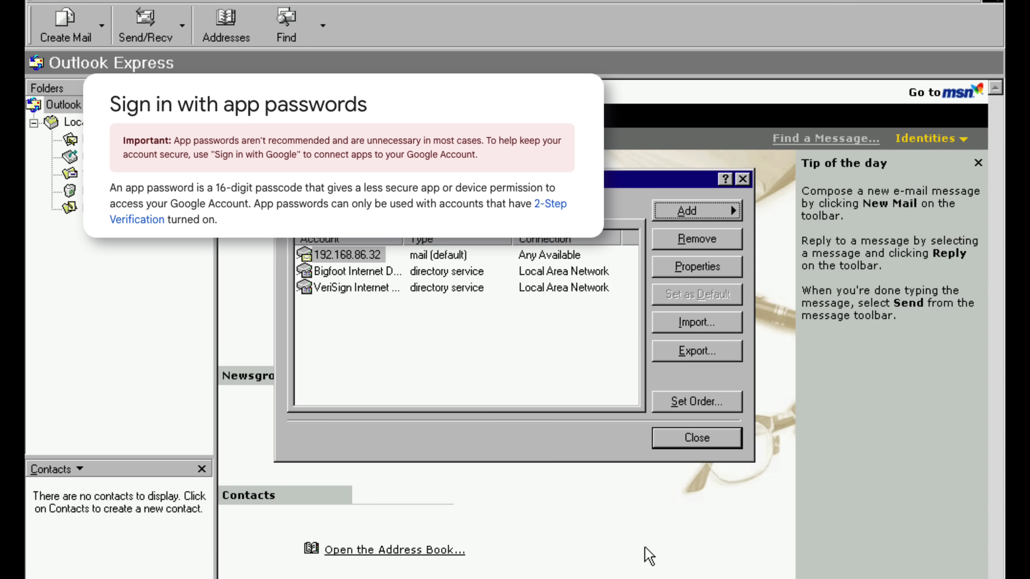
left_click(683, 444)
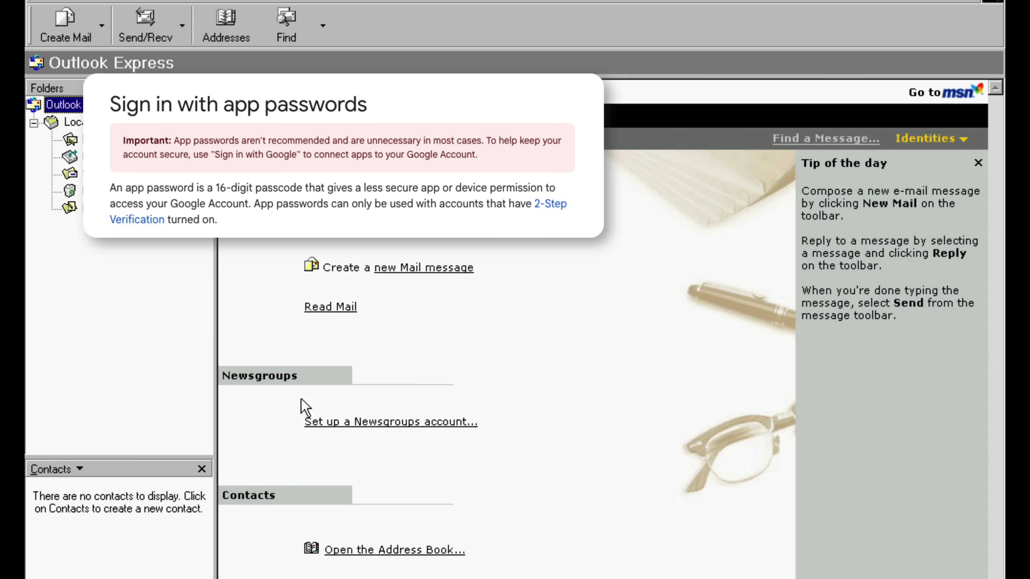
- Download new mail and select the From Gmail 2025 message in the Inbox
left_click(145, 26)
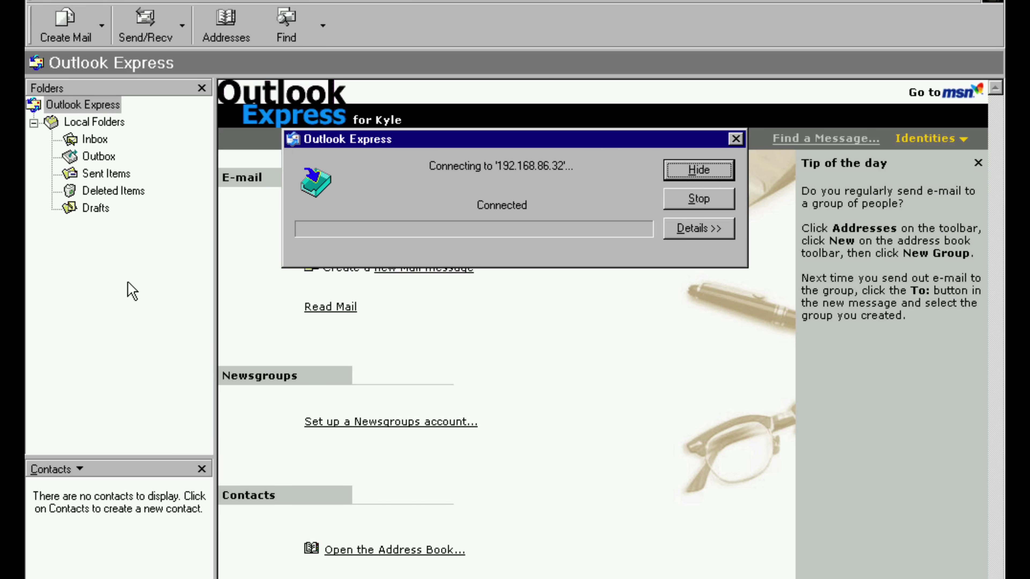
left_click(99, 139)
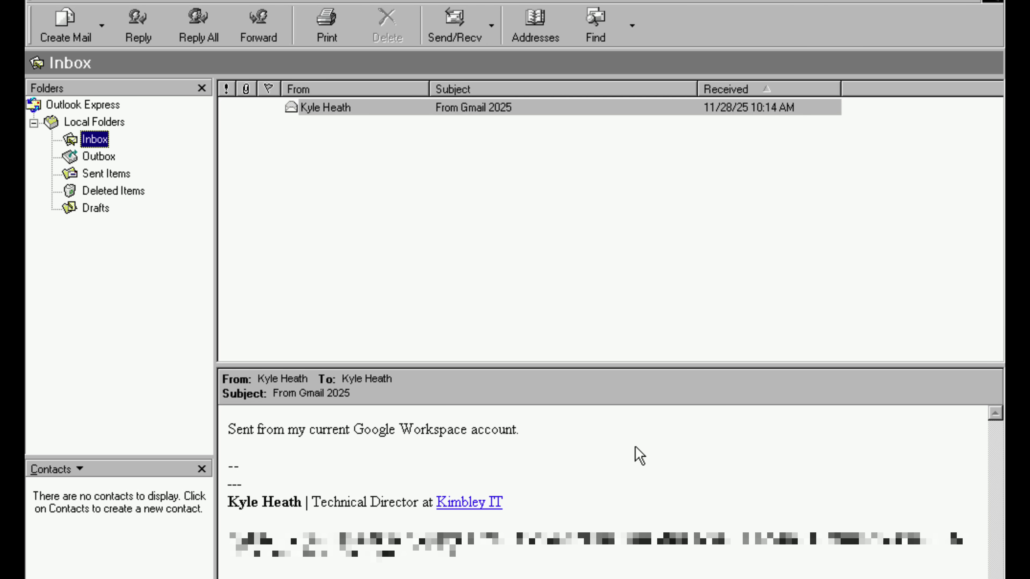
key("Tab")
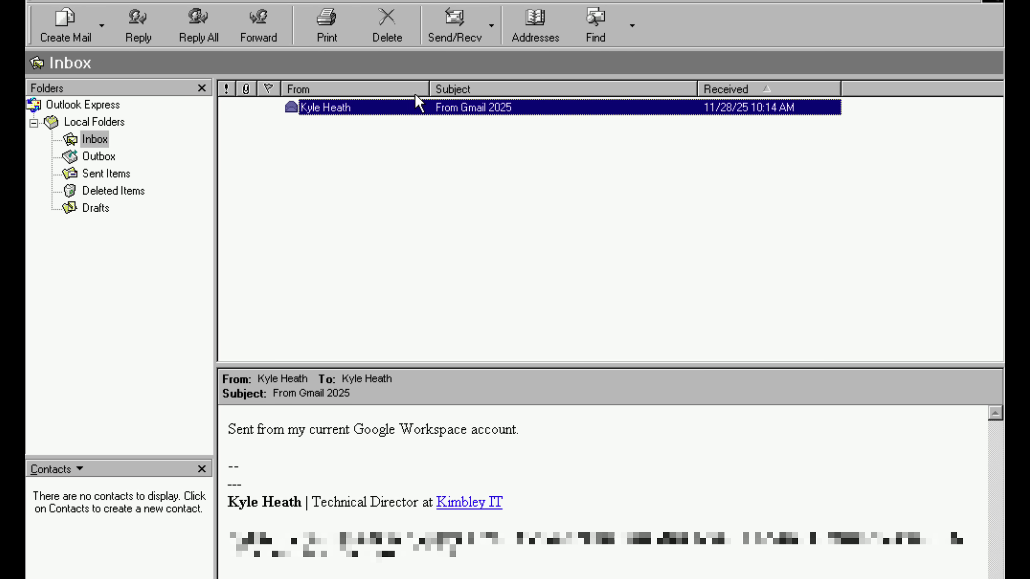
- Reply to the sender with the disclaimer signature inserted, and send it despite missing pictures
right_click(407, 107)
left_click(446, 157)
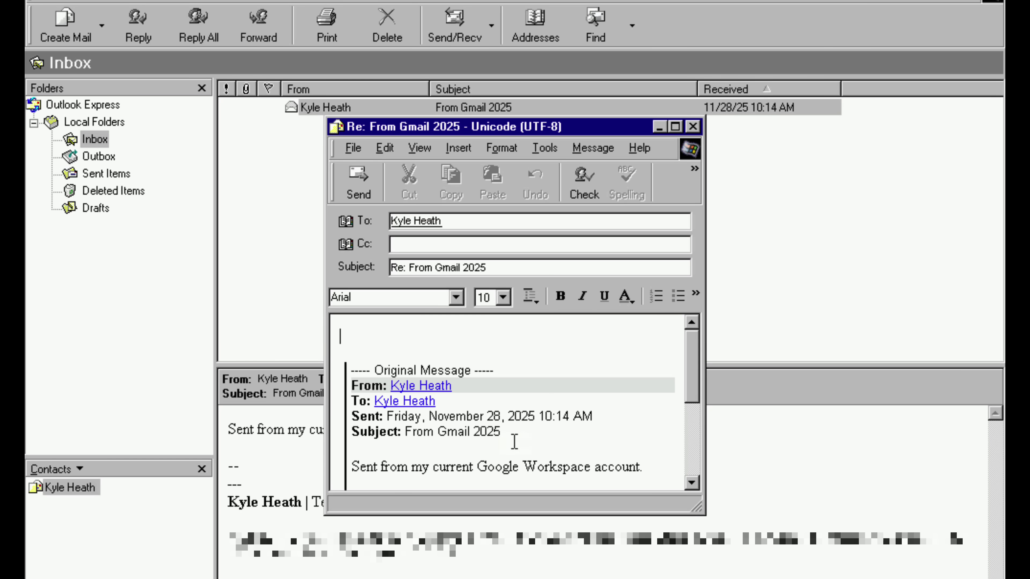
left_click(451, 149)
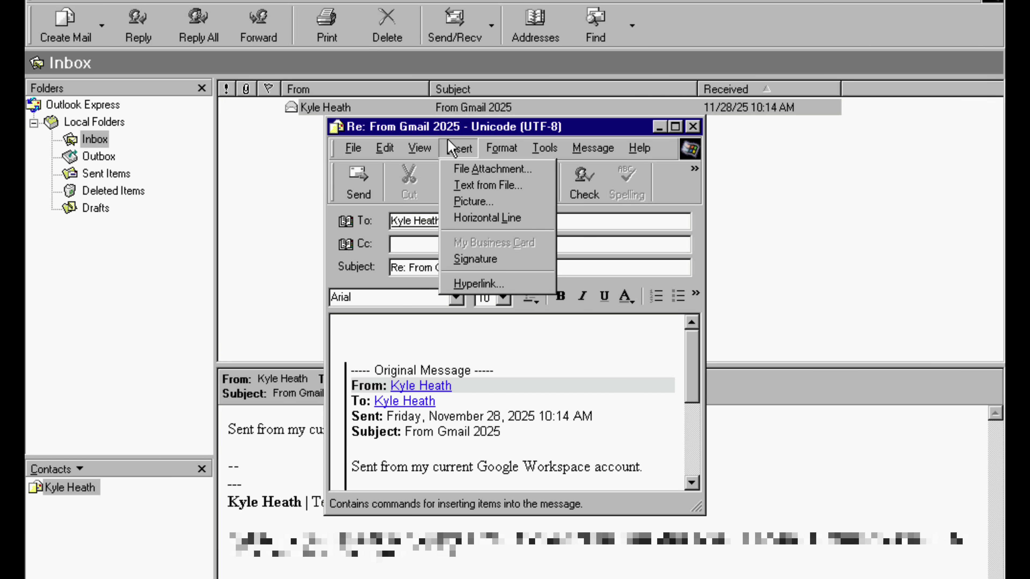
left_click(475, 260)
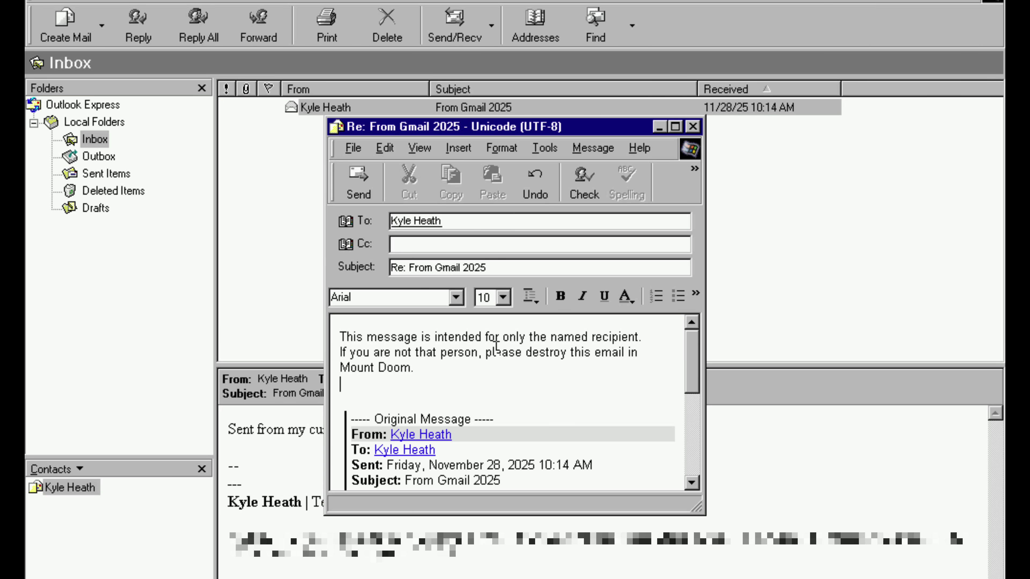
left_click(363, 183)
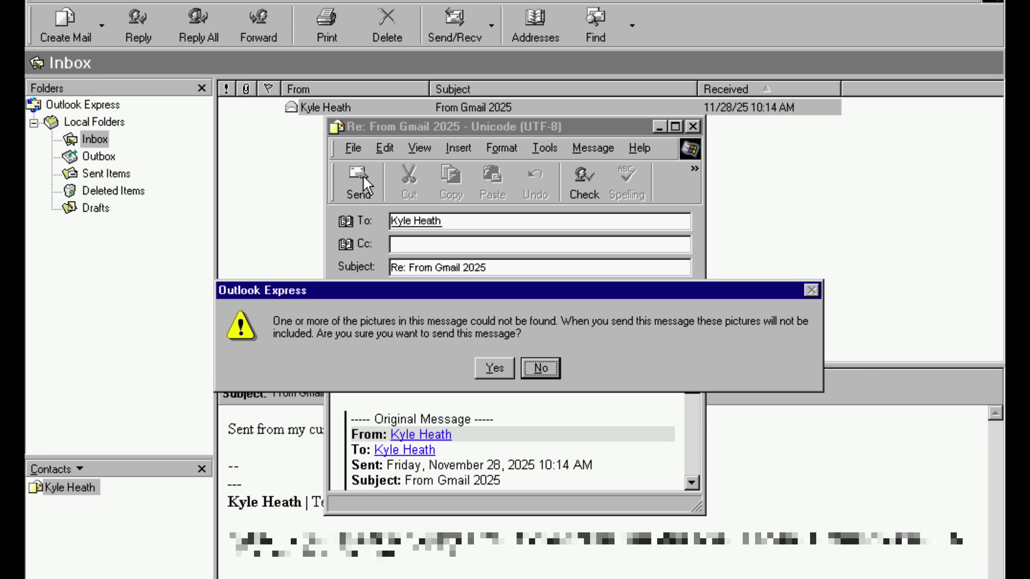
left_click(497, 376)
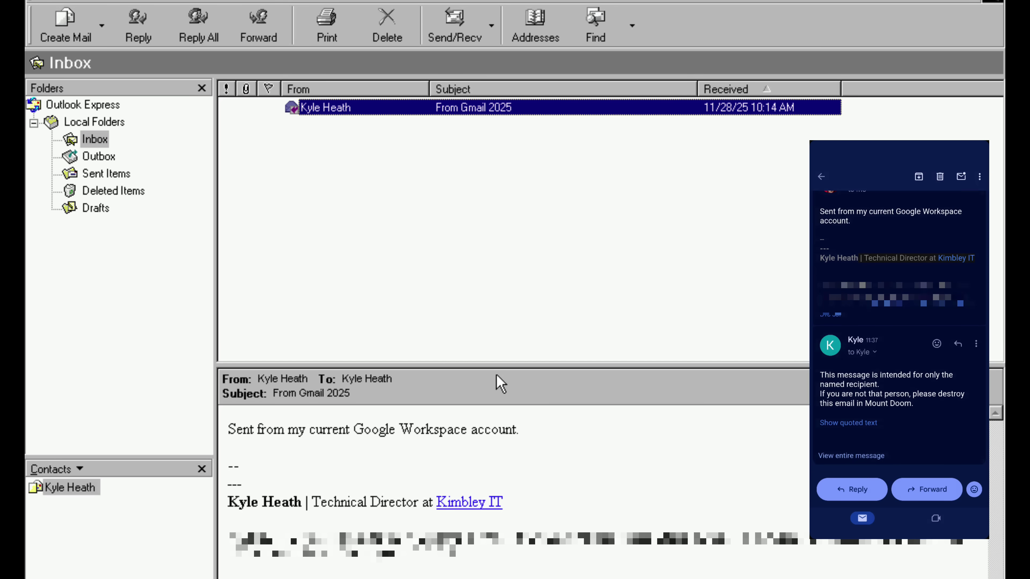
- Fetch new mail and preview the Re: From Gmail 2025 reply in the Inbox
left_click(455, 25)
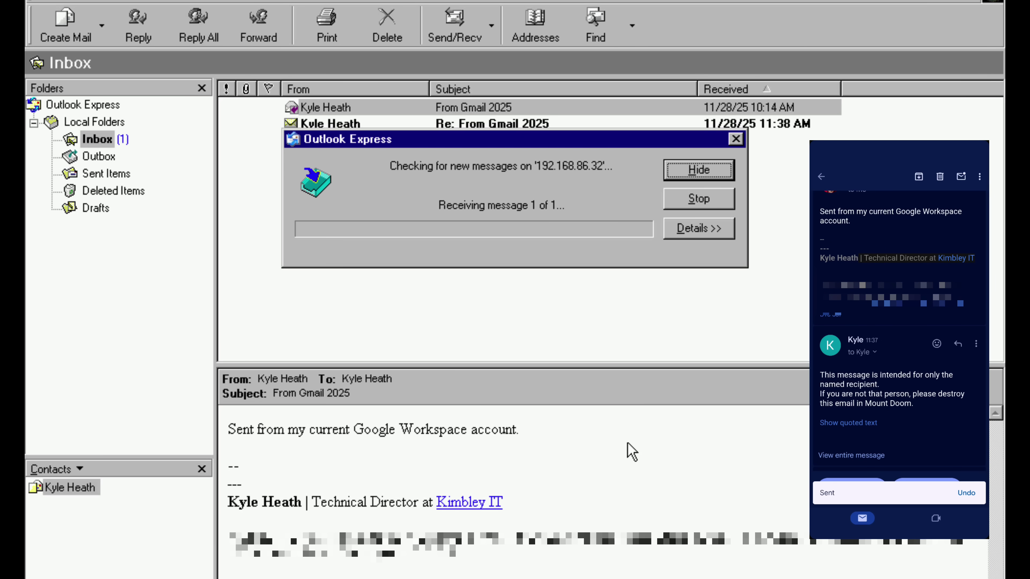
left_click(479, 128)
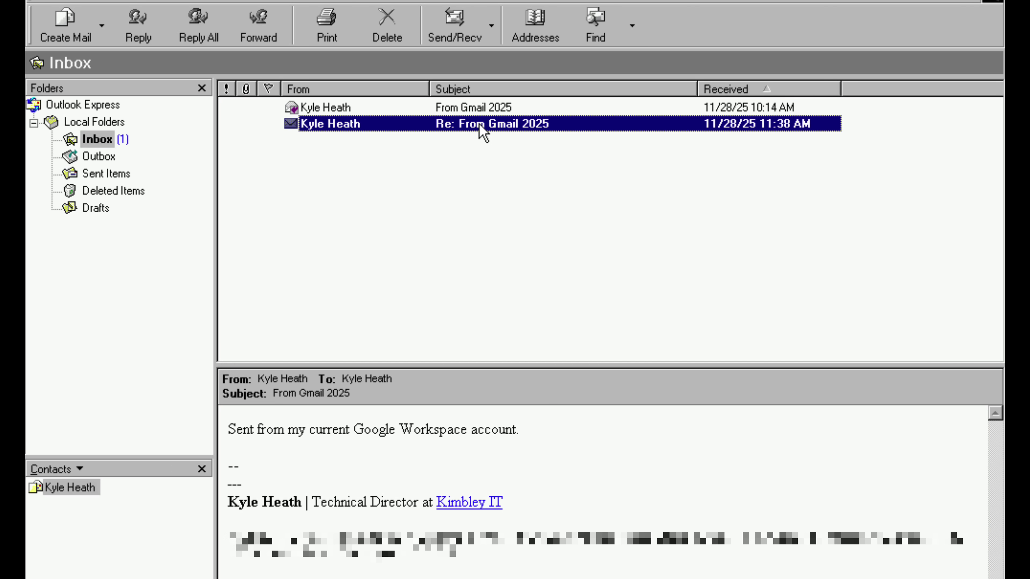